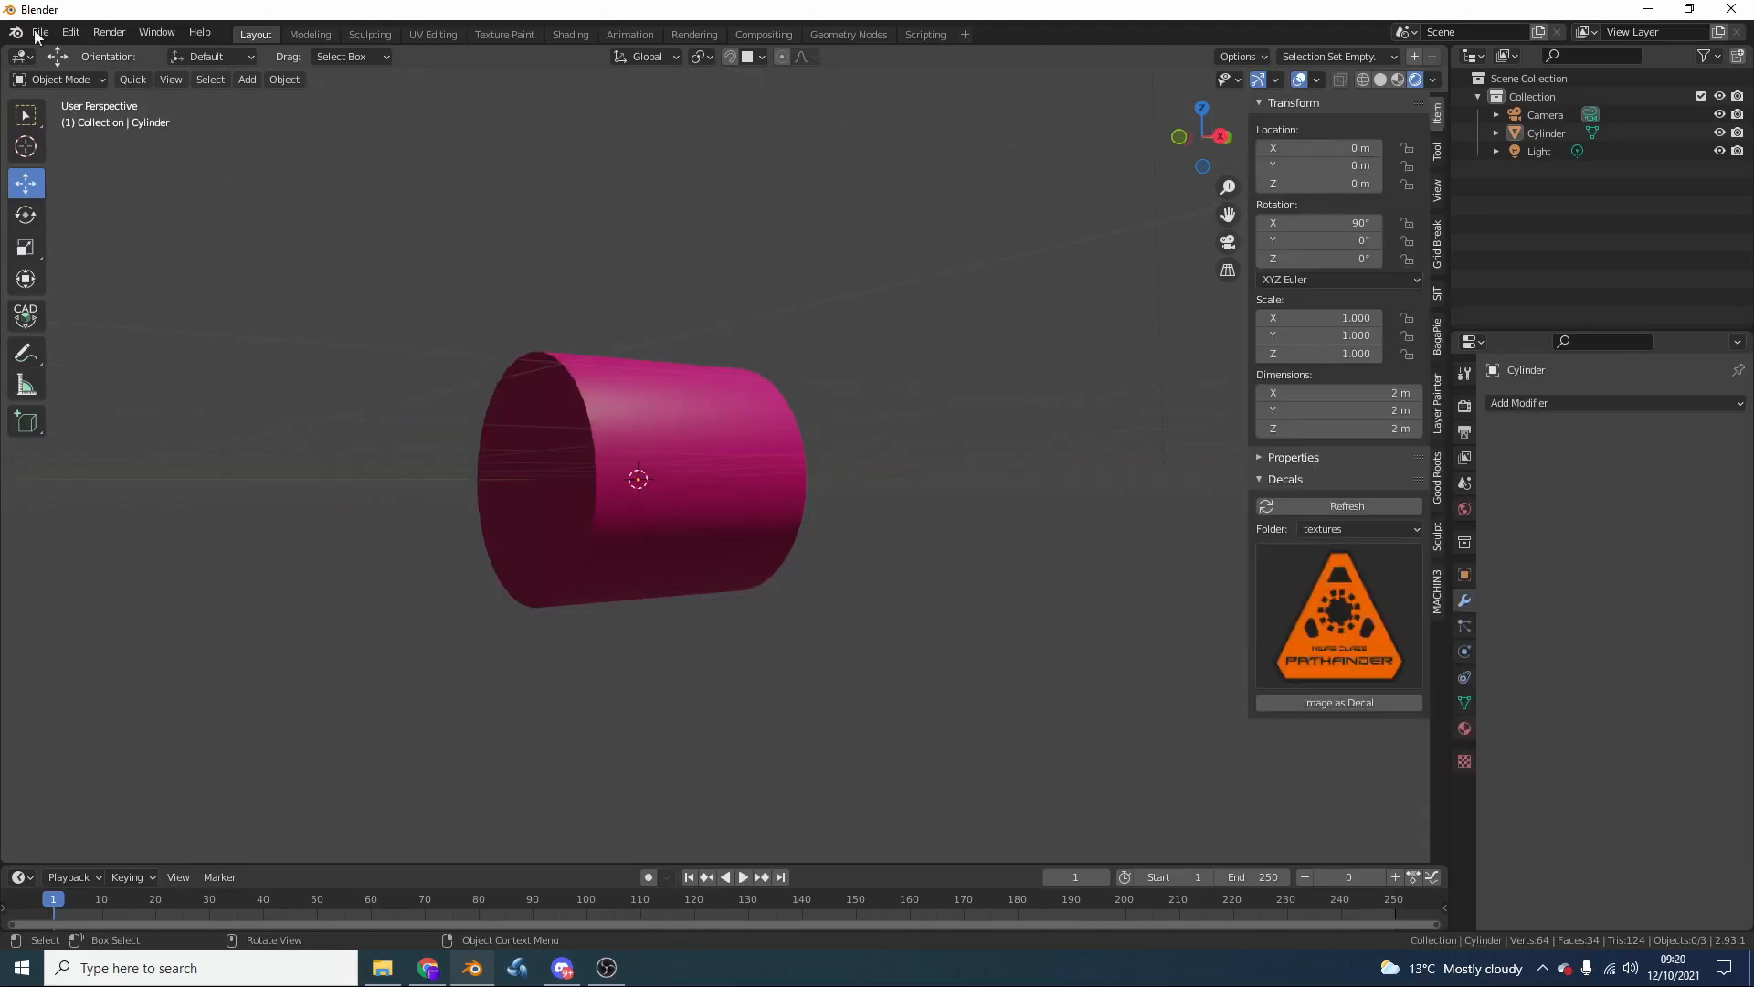
Review the Import As Decal add-on's preferences and browse its decal image library
left_click(70, 32)
left_click(166, 315)
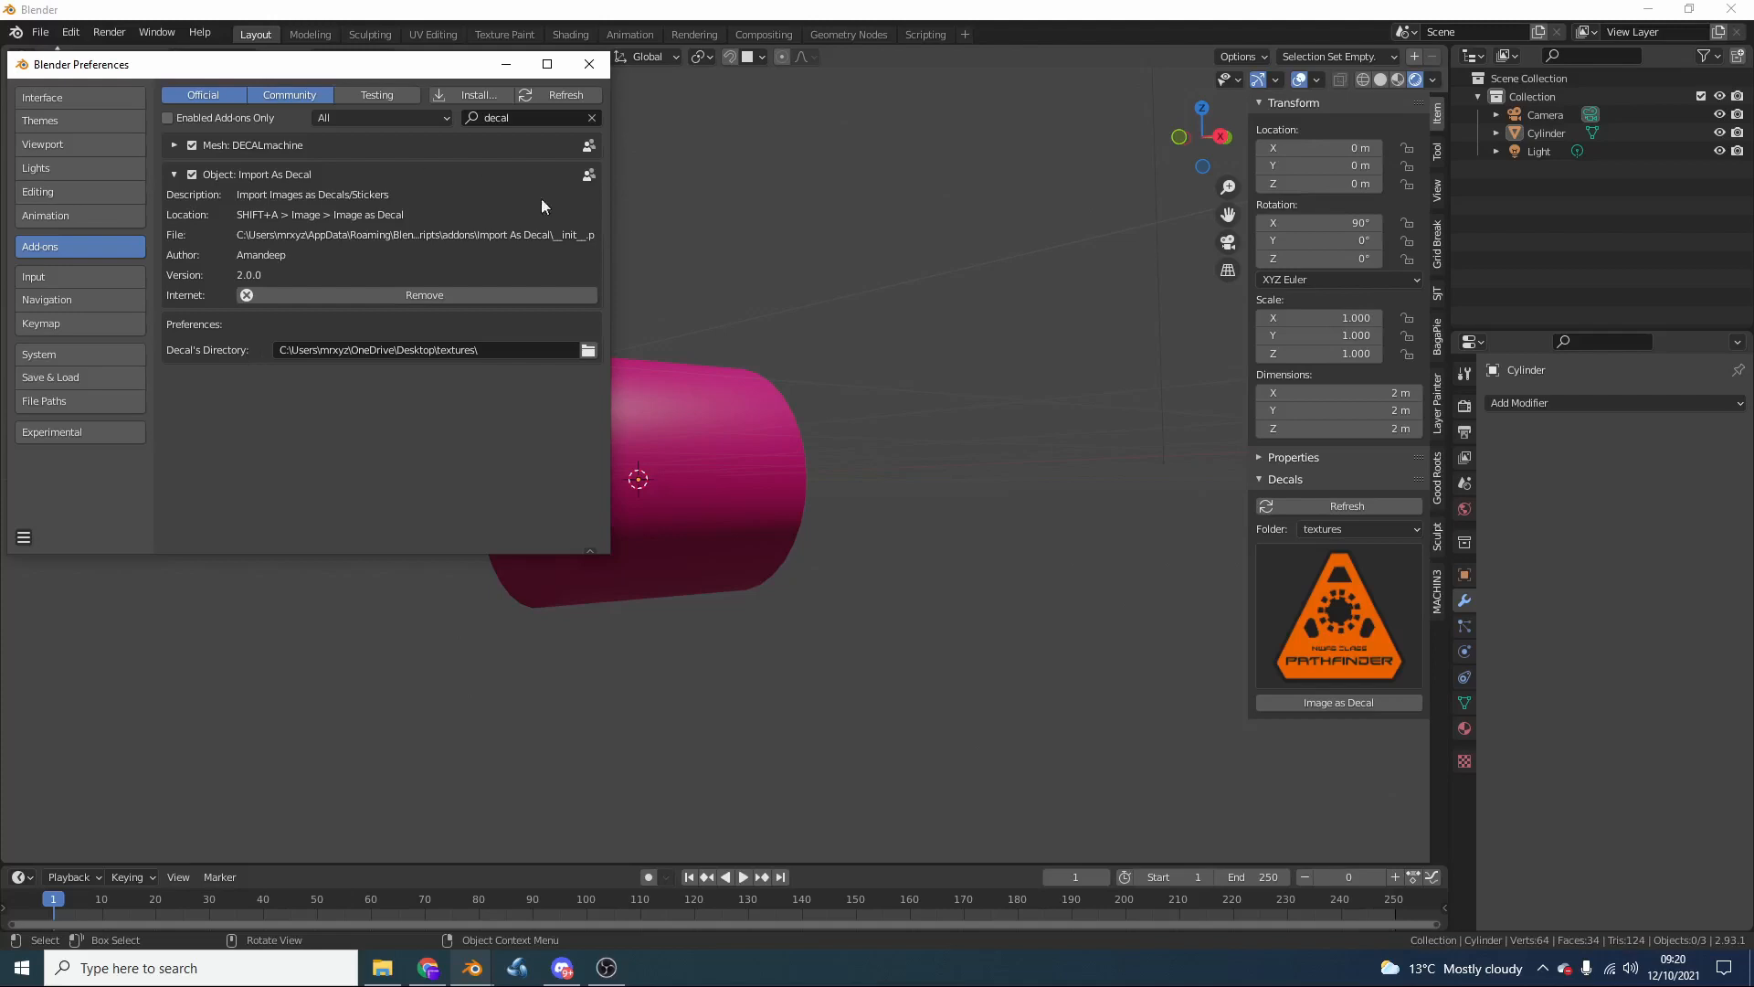
left_click(588, 64)
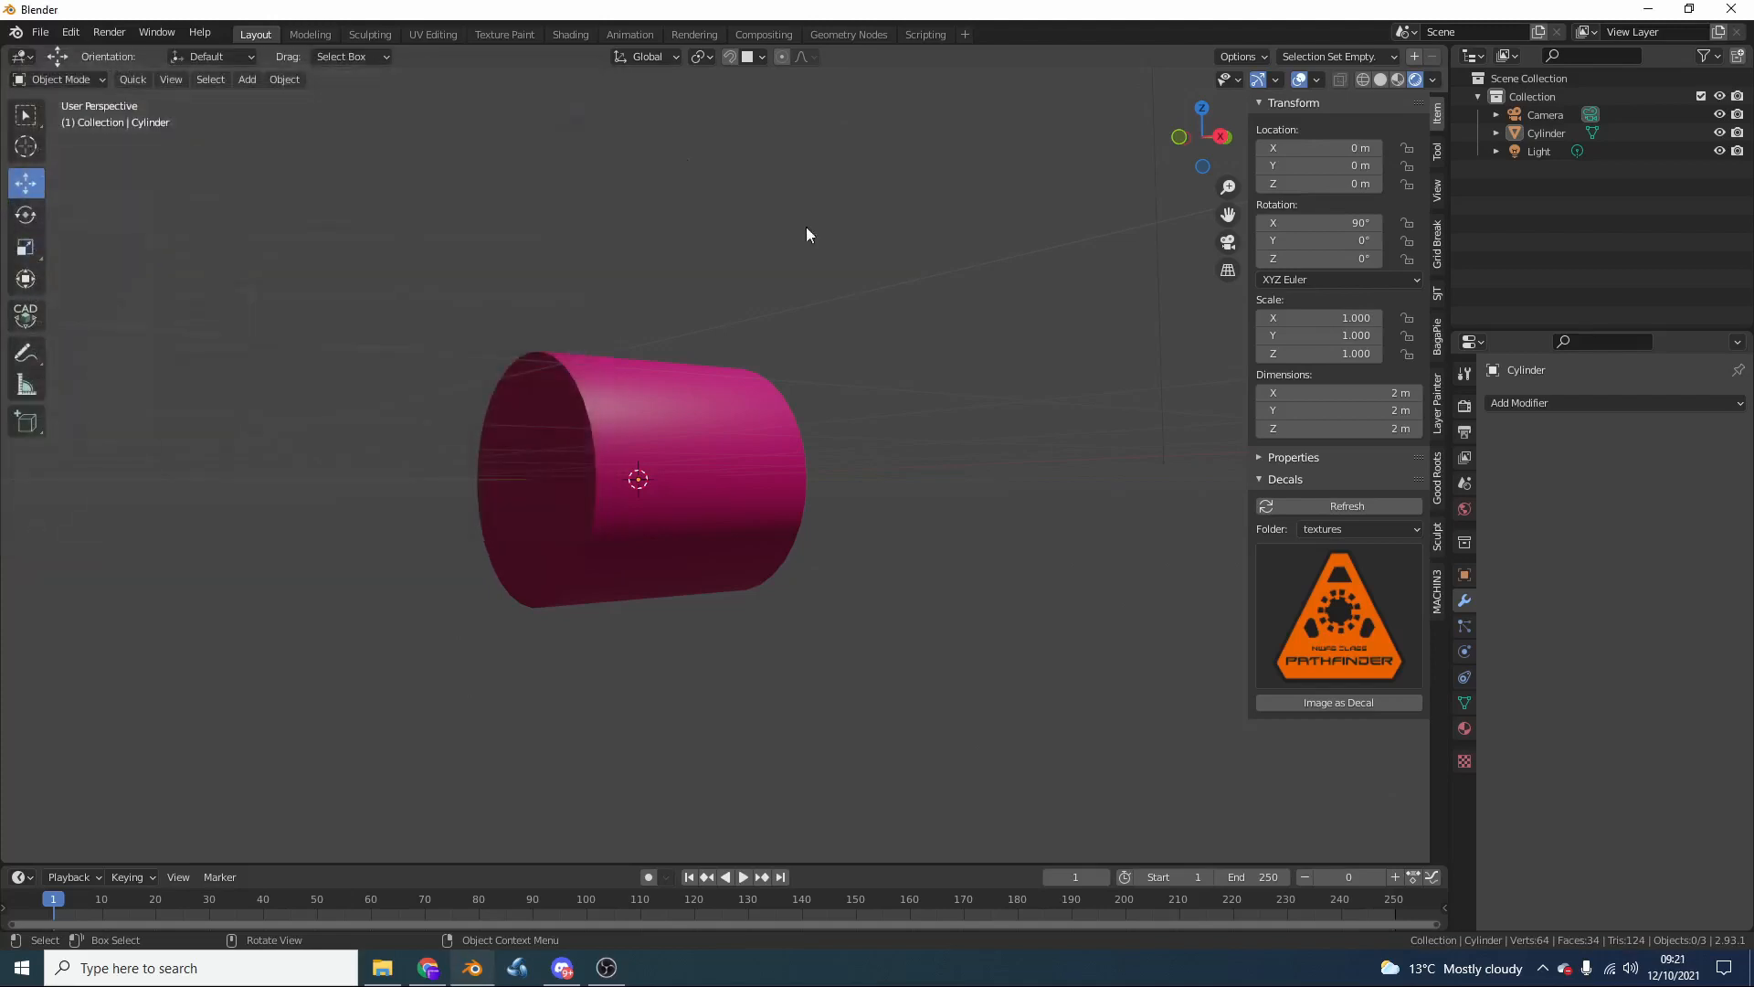
left_click(1341, 637)
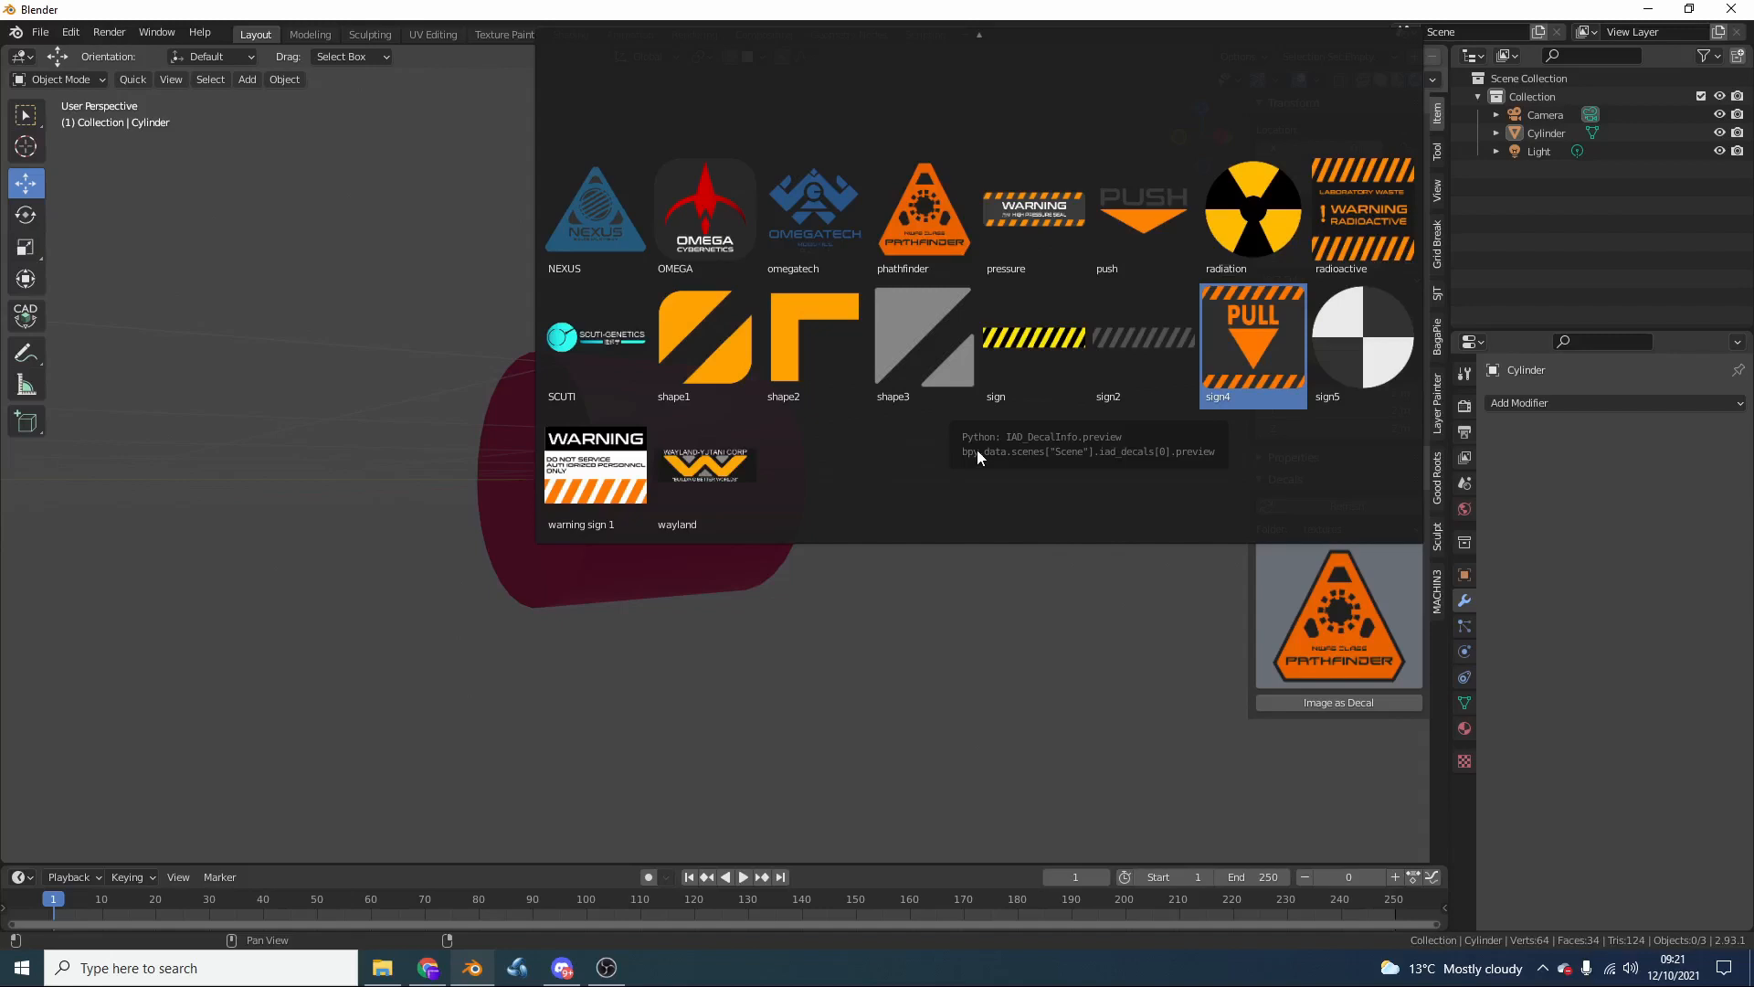
key("Escape")
Add the "pressure" image from the textures folder as a decal projected onto the cylinder
left_click(689, 436)
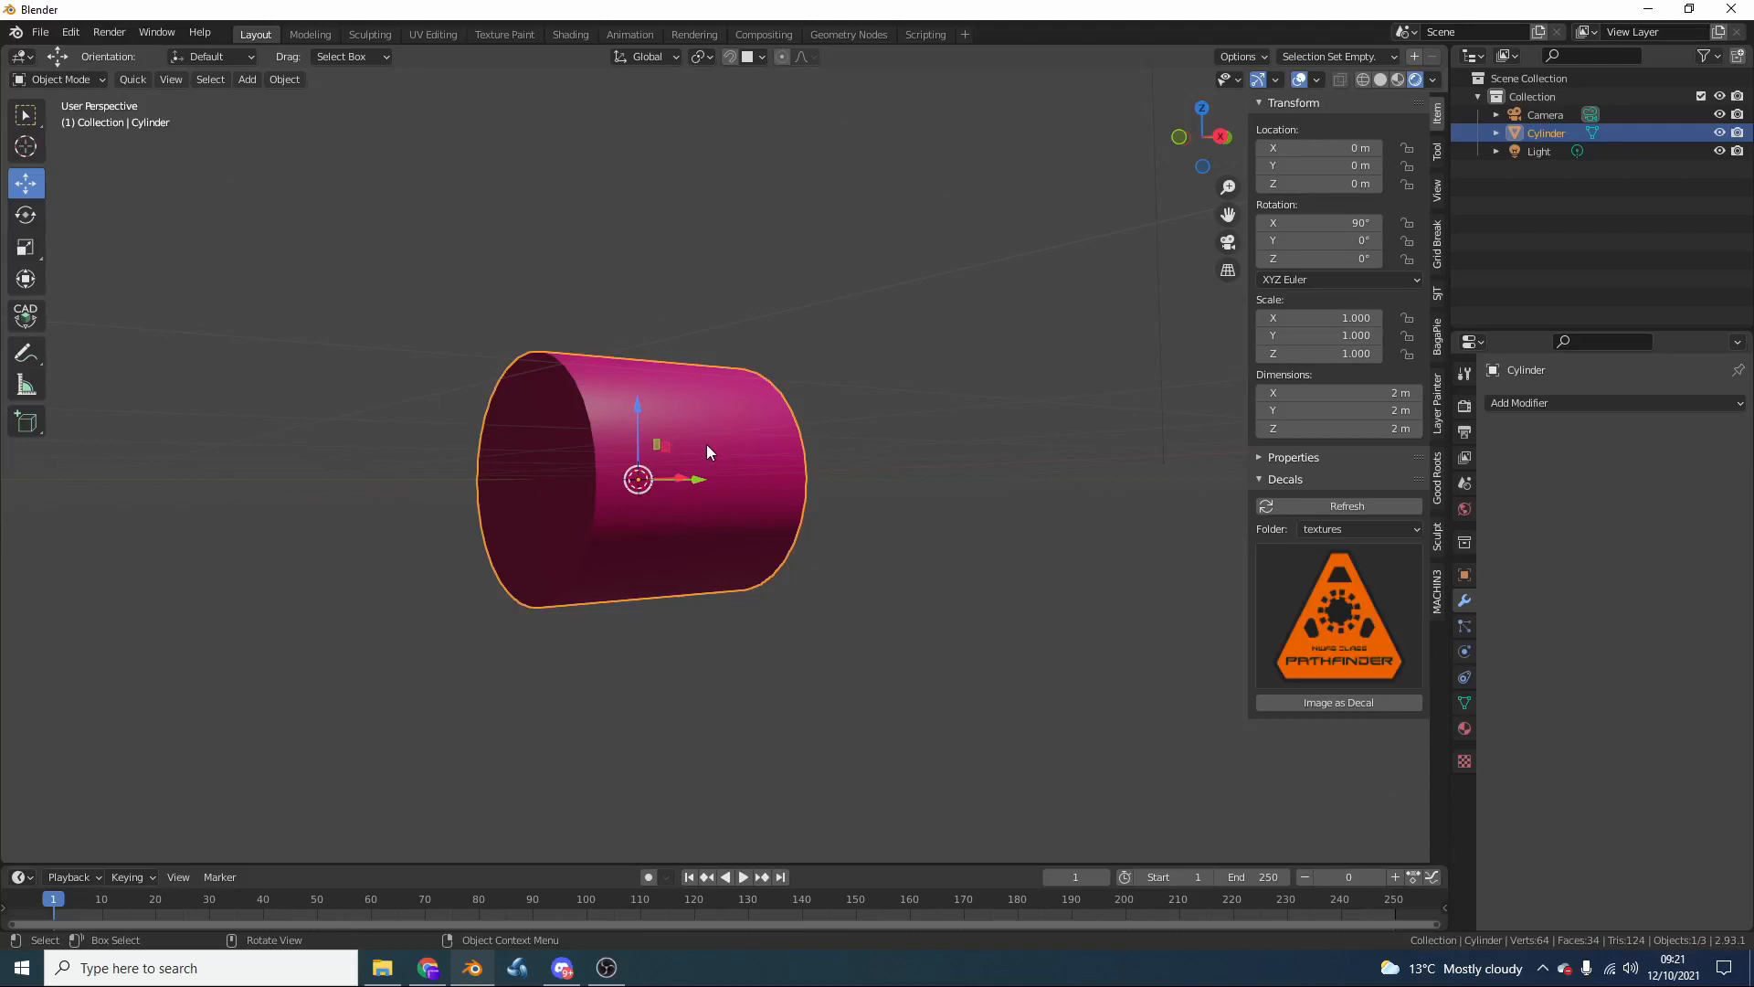
left_click(1328, 622)
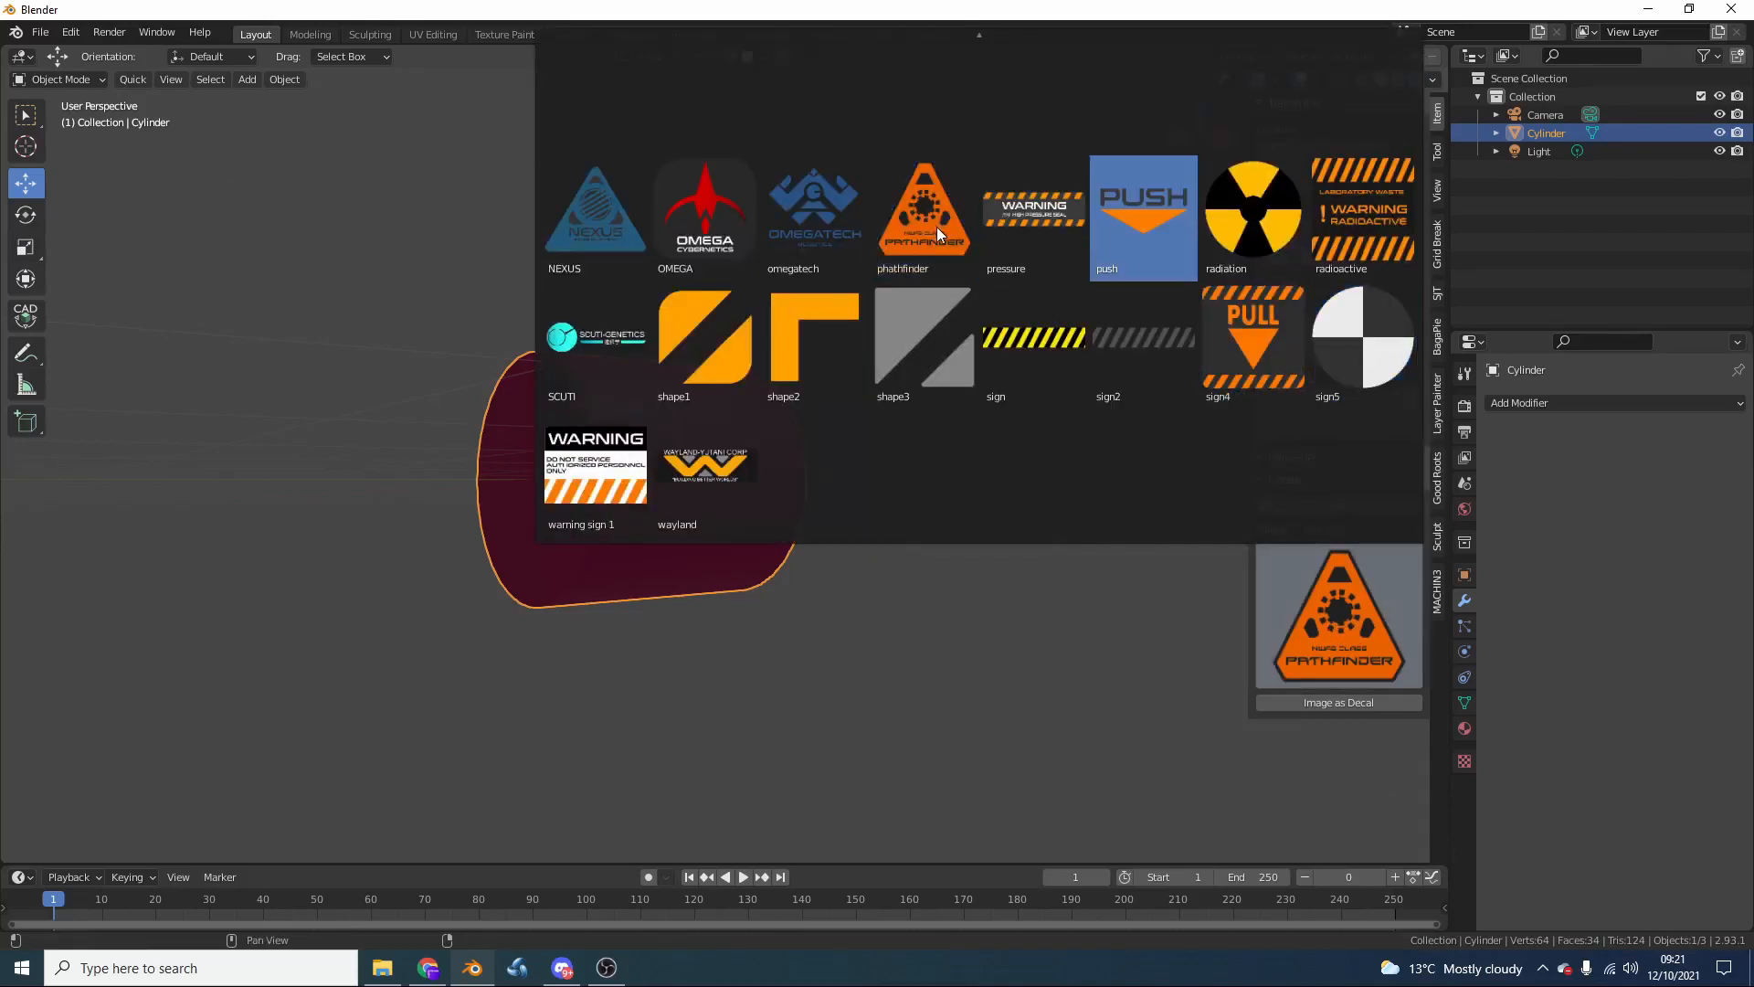
left_click(1019, 211)
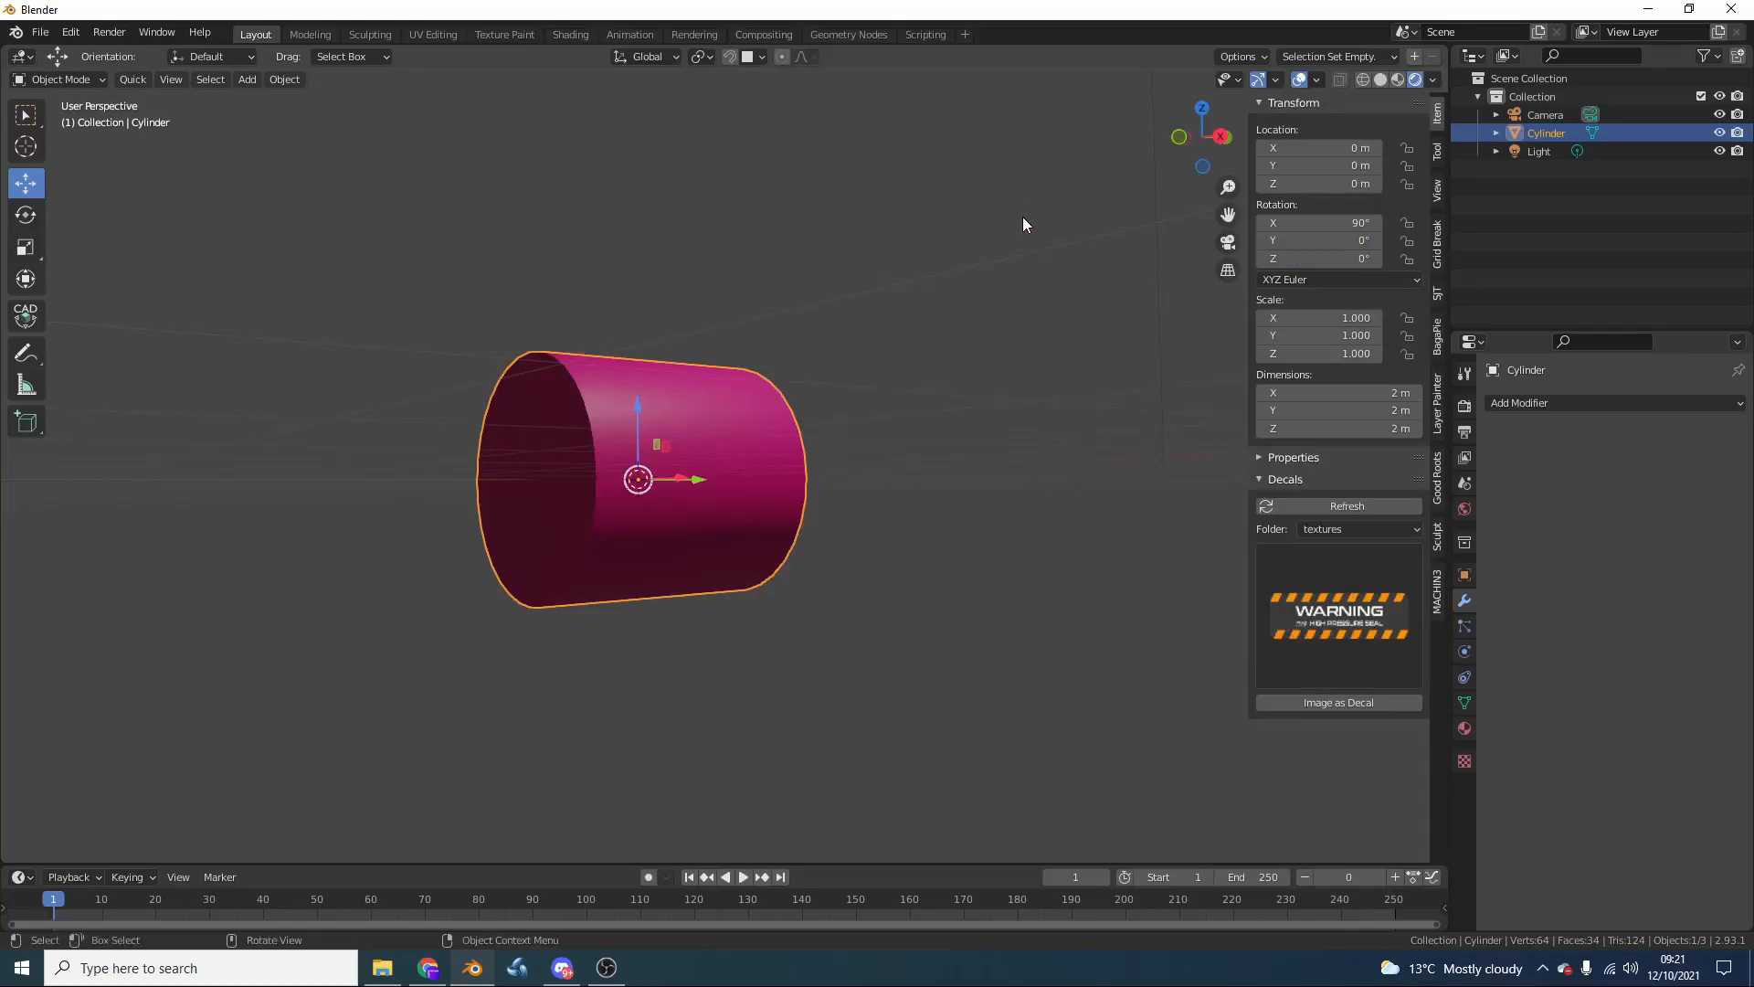
left_click(1339, 703)
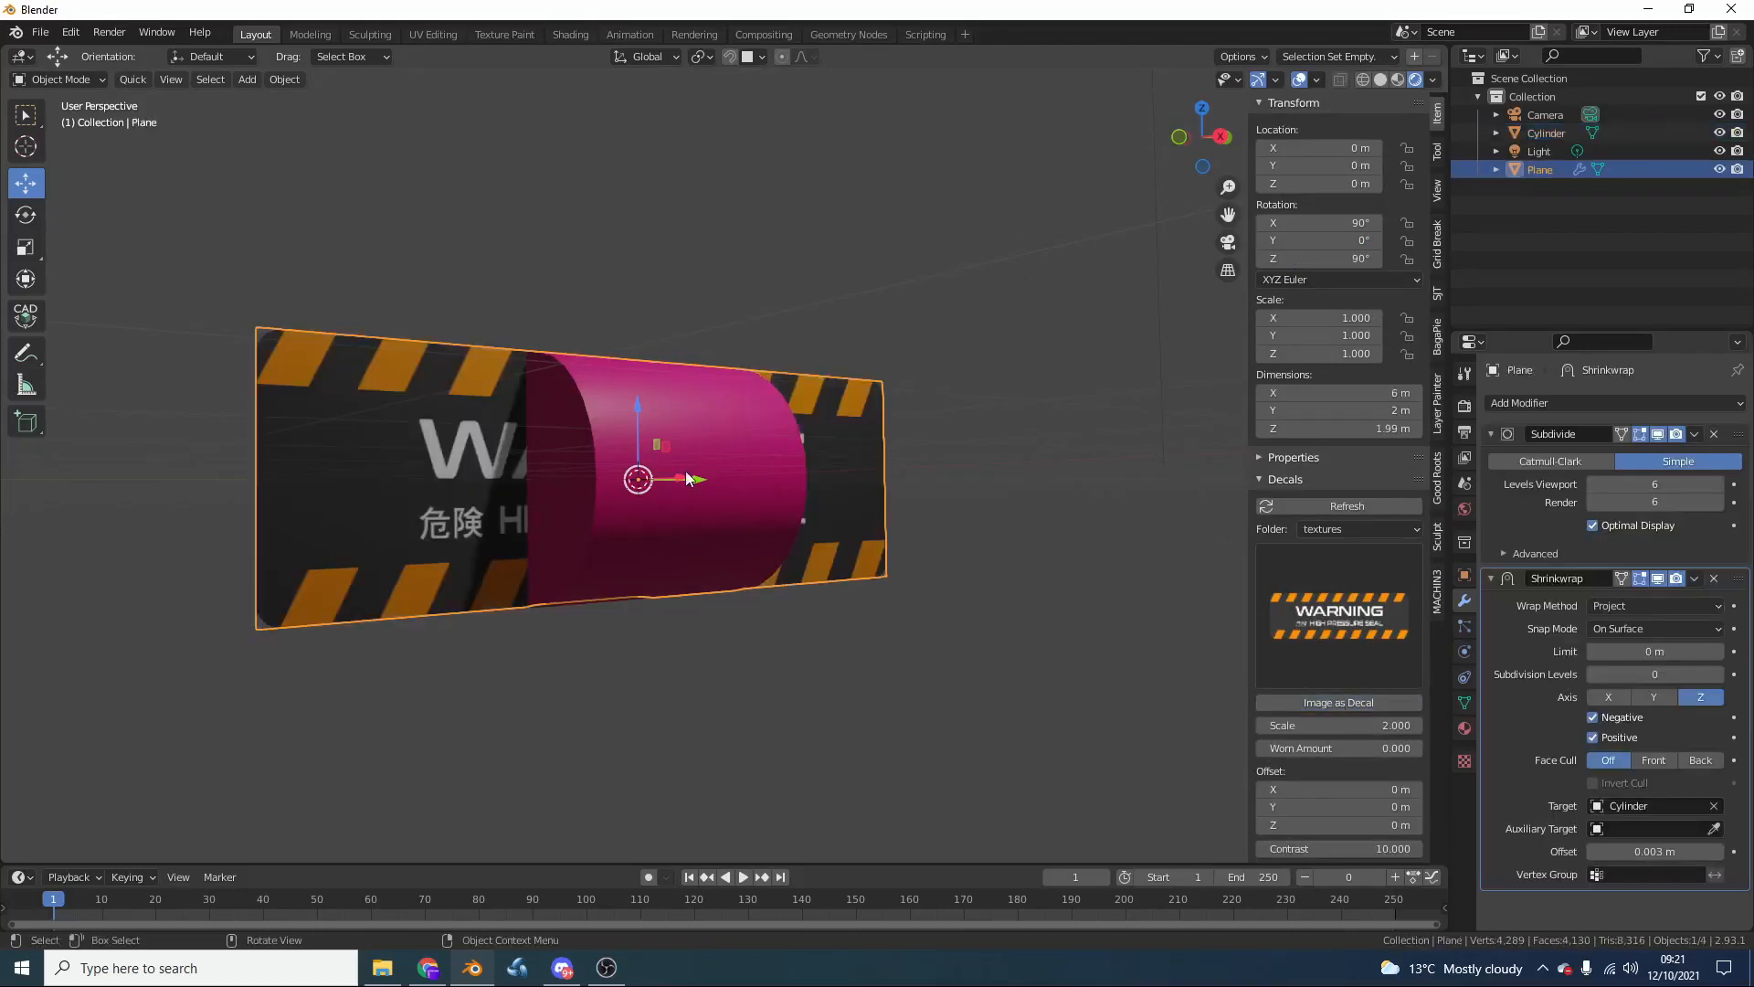
Move the warning decal about 1.1 m along X in front of the cylinder and scale it to about 0.275
middle_click_drag(758, 500, 705, 507)
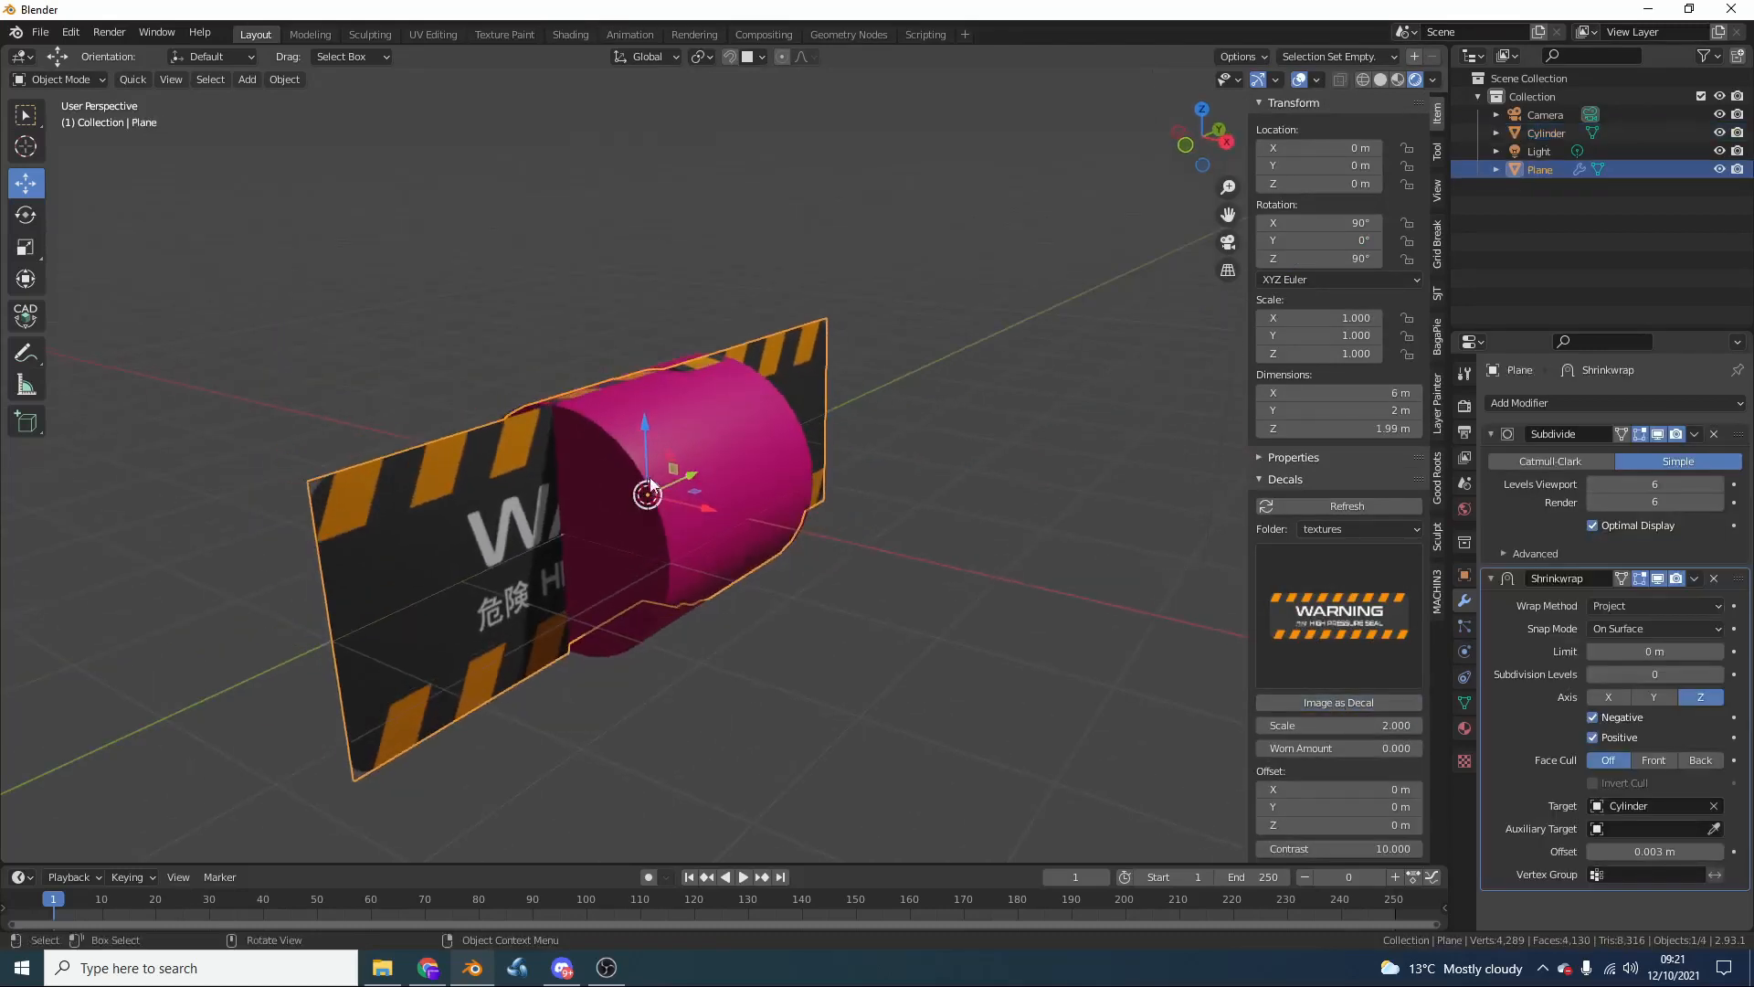
left_click_drag(704, 507, 842, 512)
key("s")
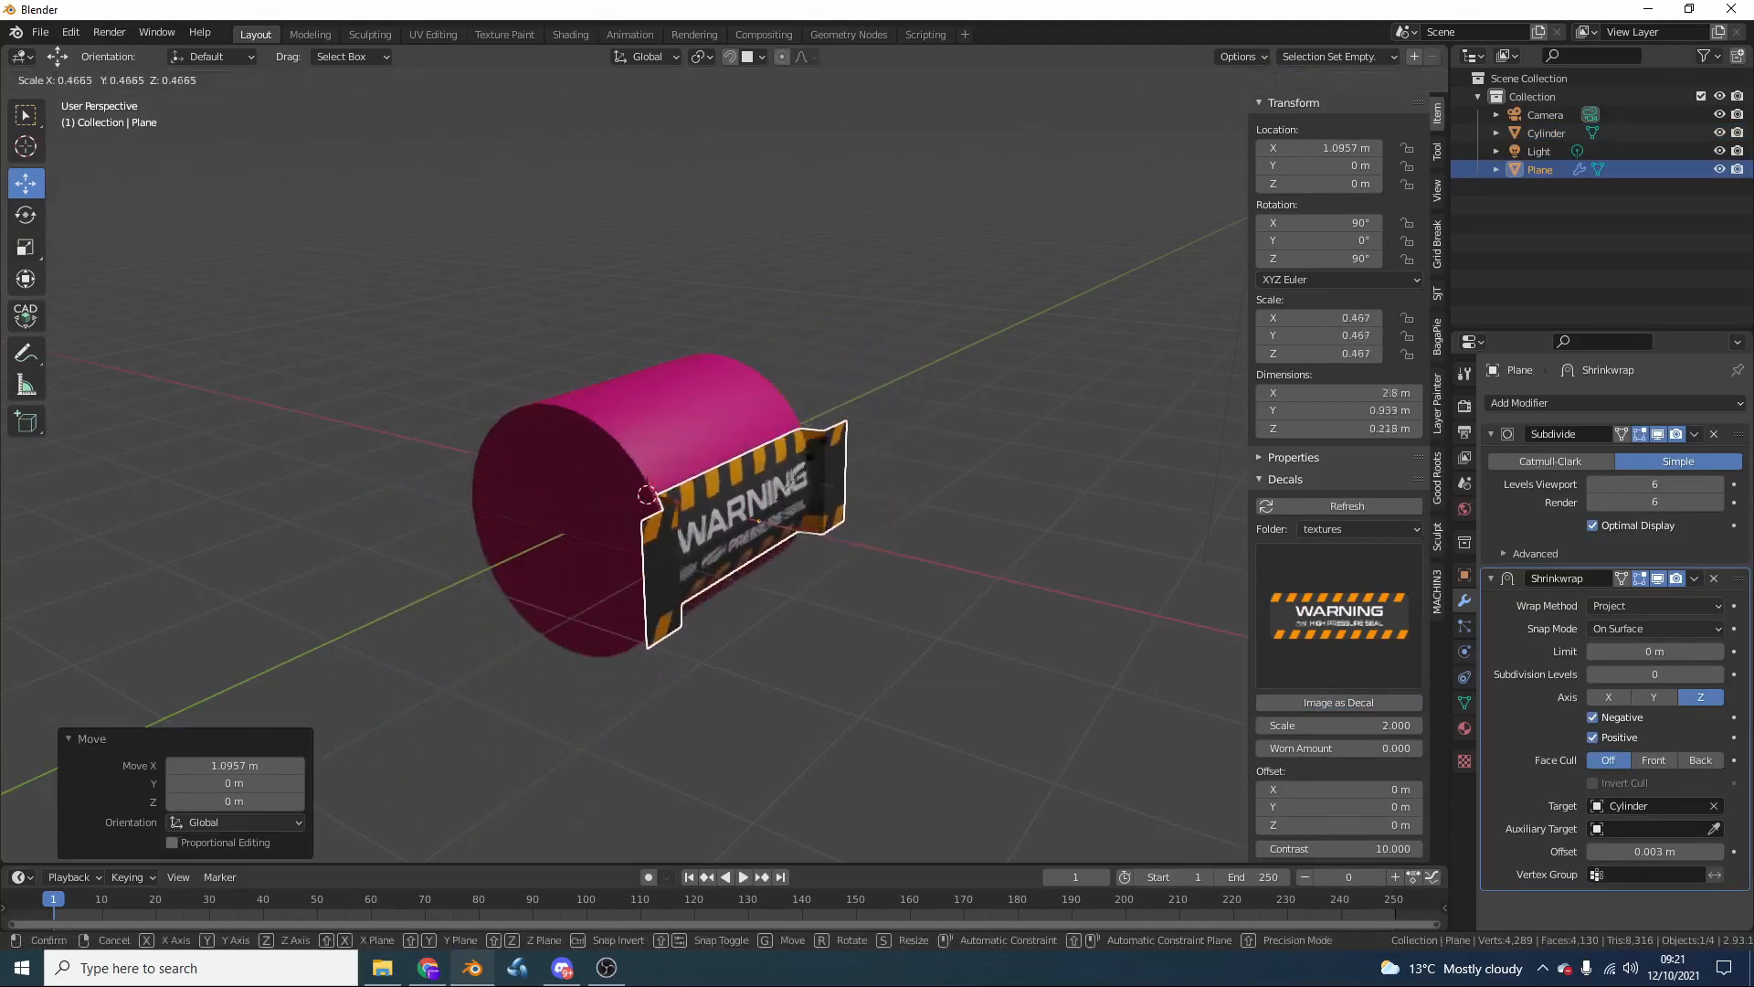
left_click(784, 471)
middle_click_drag(873, 541, 834, 498)
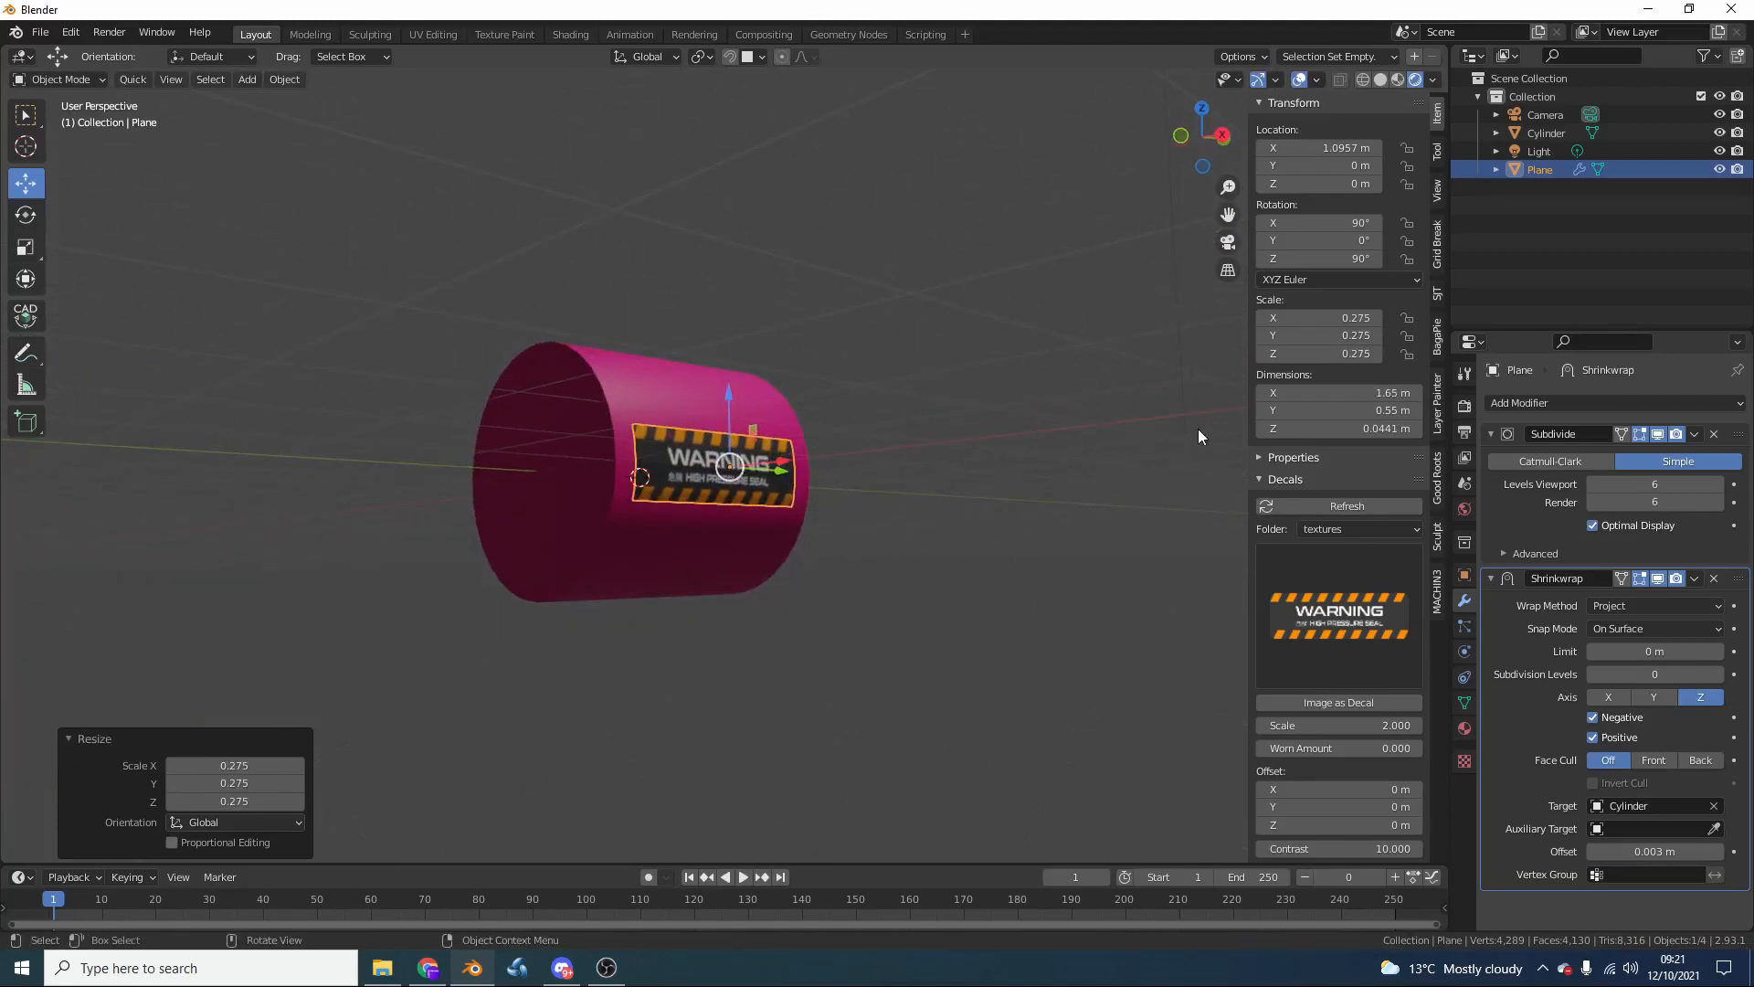
Set the warning decal's worn amount to 1.800 and its scratches to 8.700
scroll(1023, 569, "down", 3)
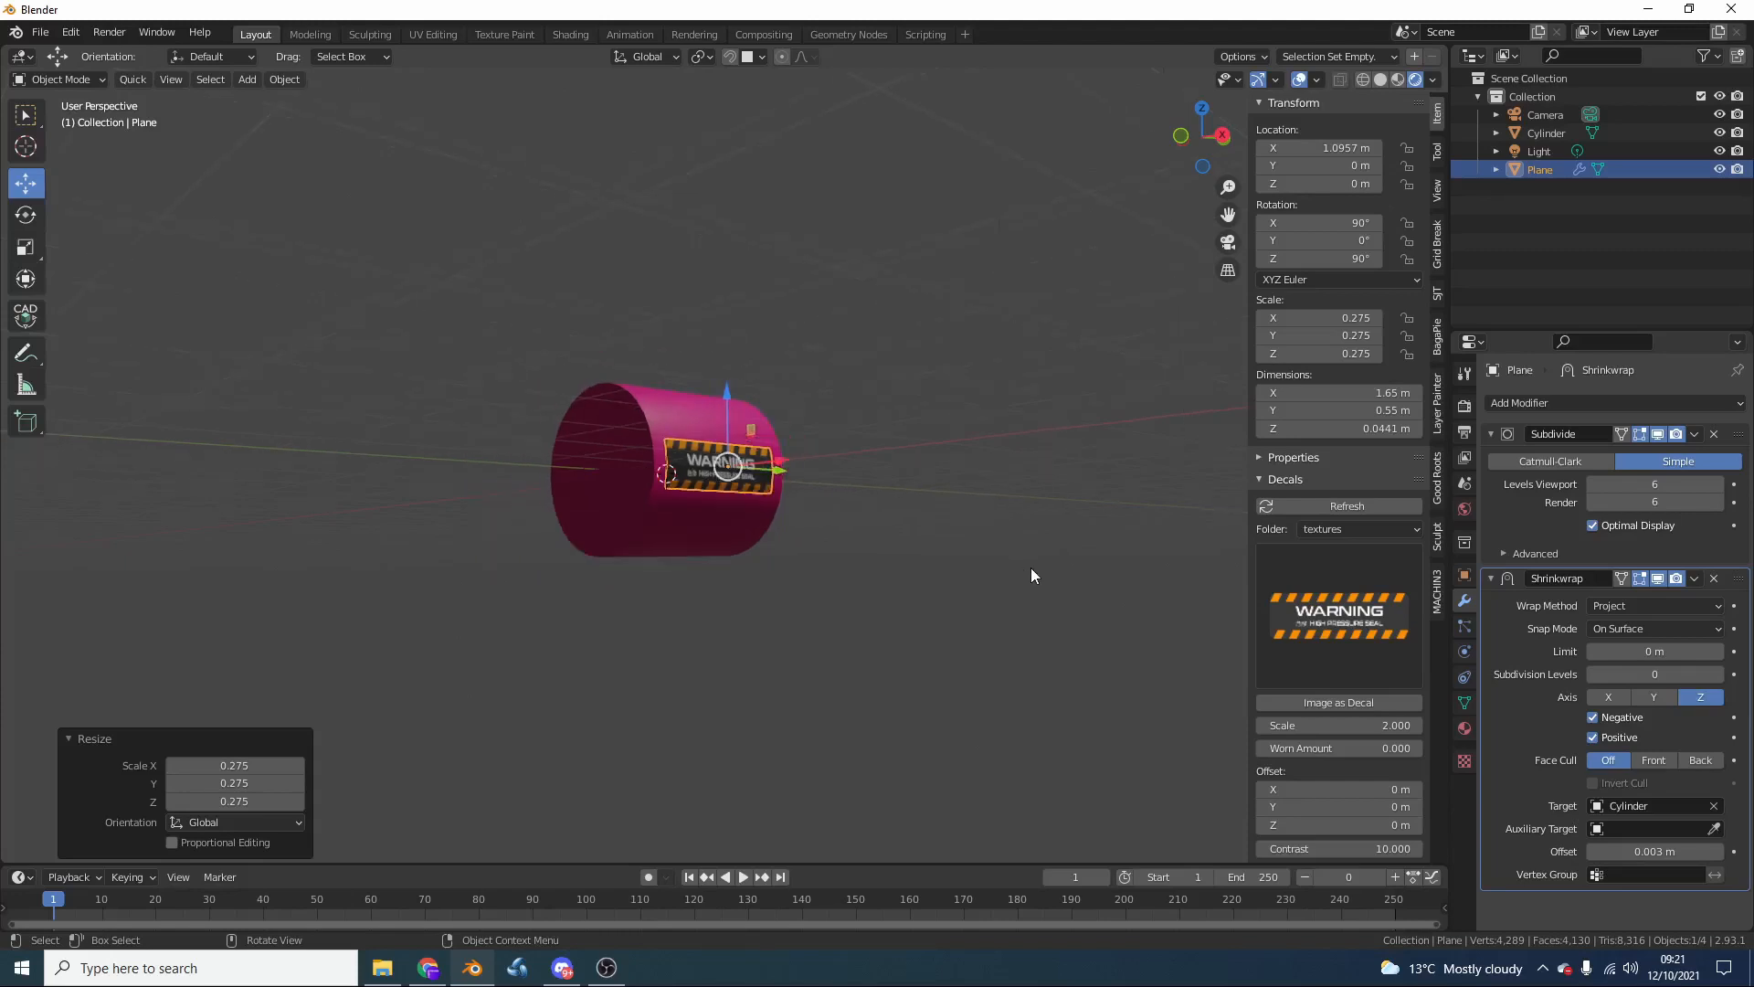
scroll(1030, 568, "up", 5)
scroll(1038, 582, "up", 1)
middle_click_drag(1038, 583, 1002, 572)
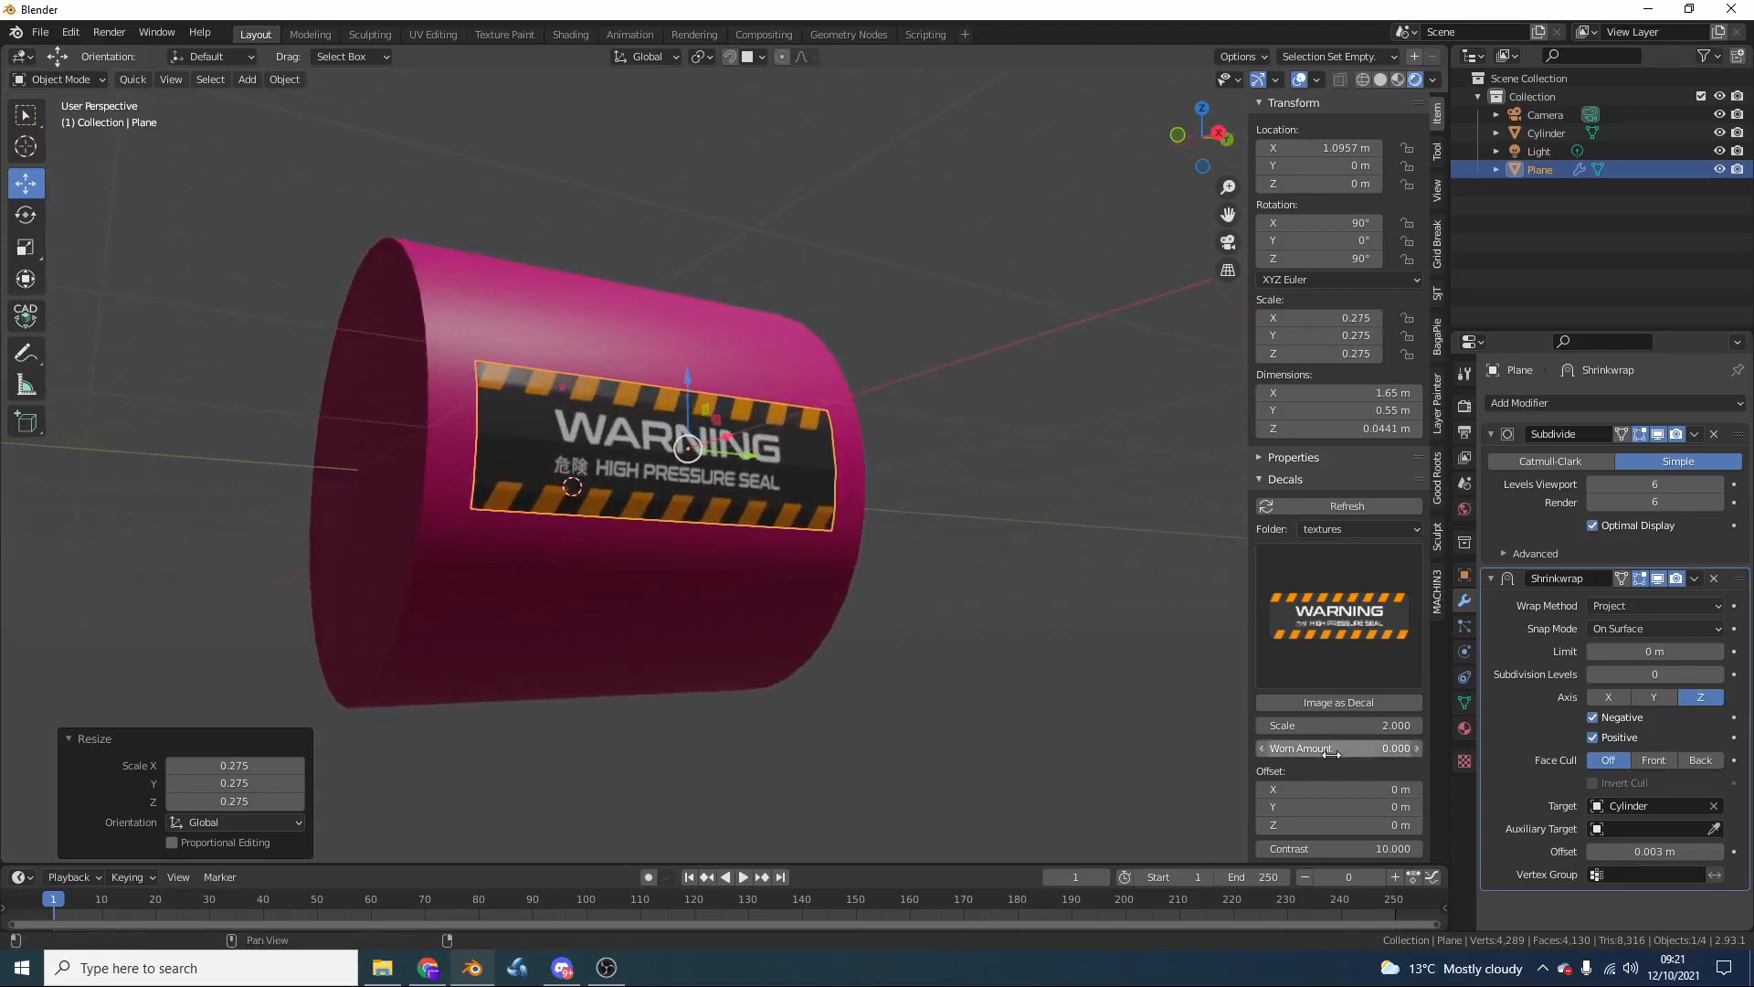
left_click_drag(1330, 750, 1431, 750)
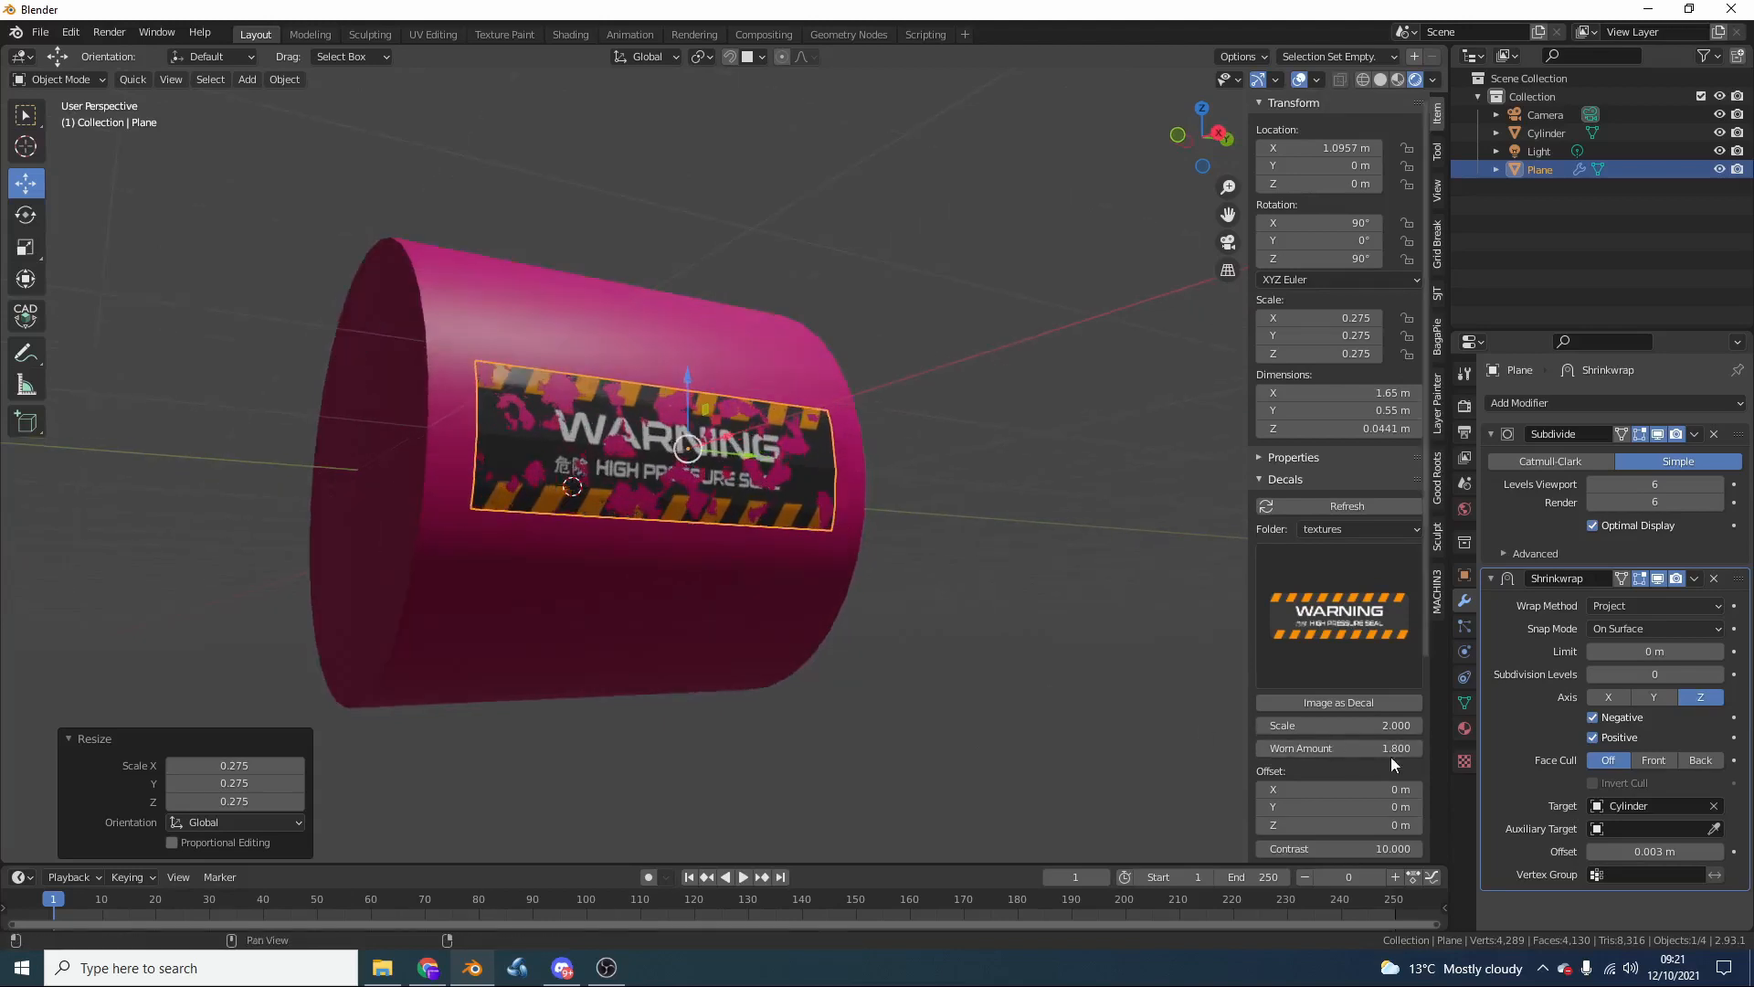
scroll(1391, 756, "down", 3)
scroll(1358, 680, "down", 1)
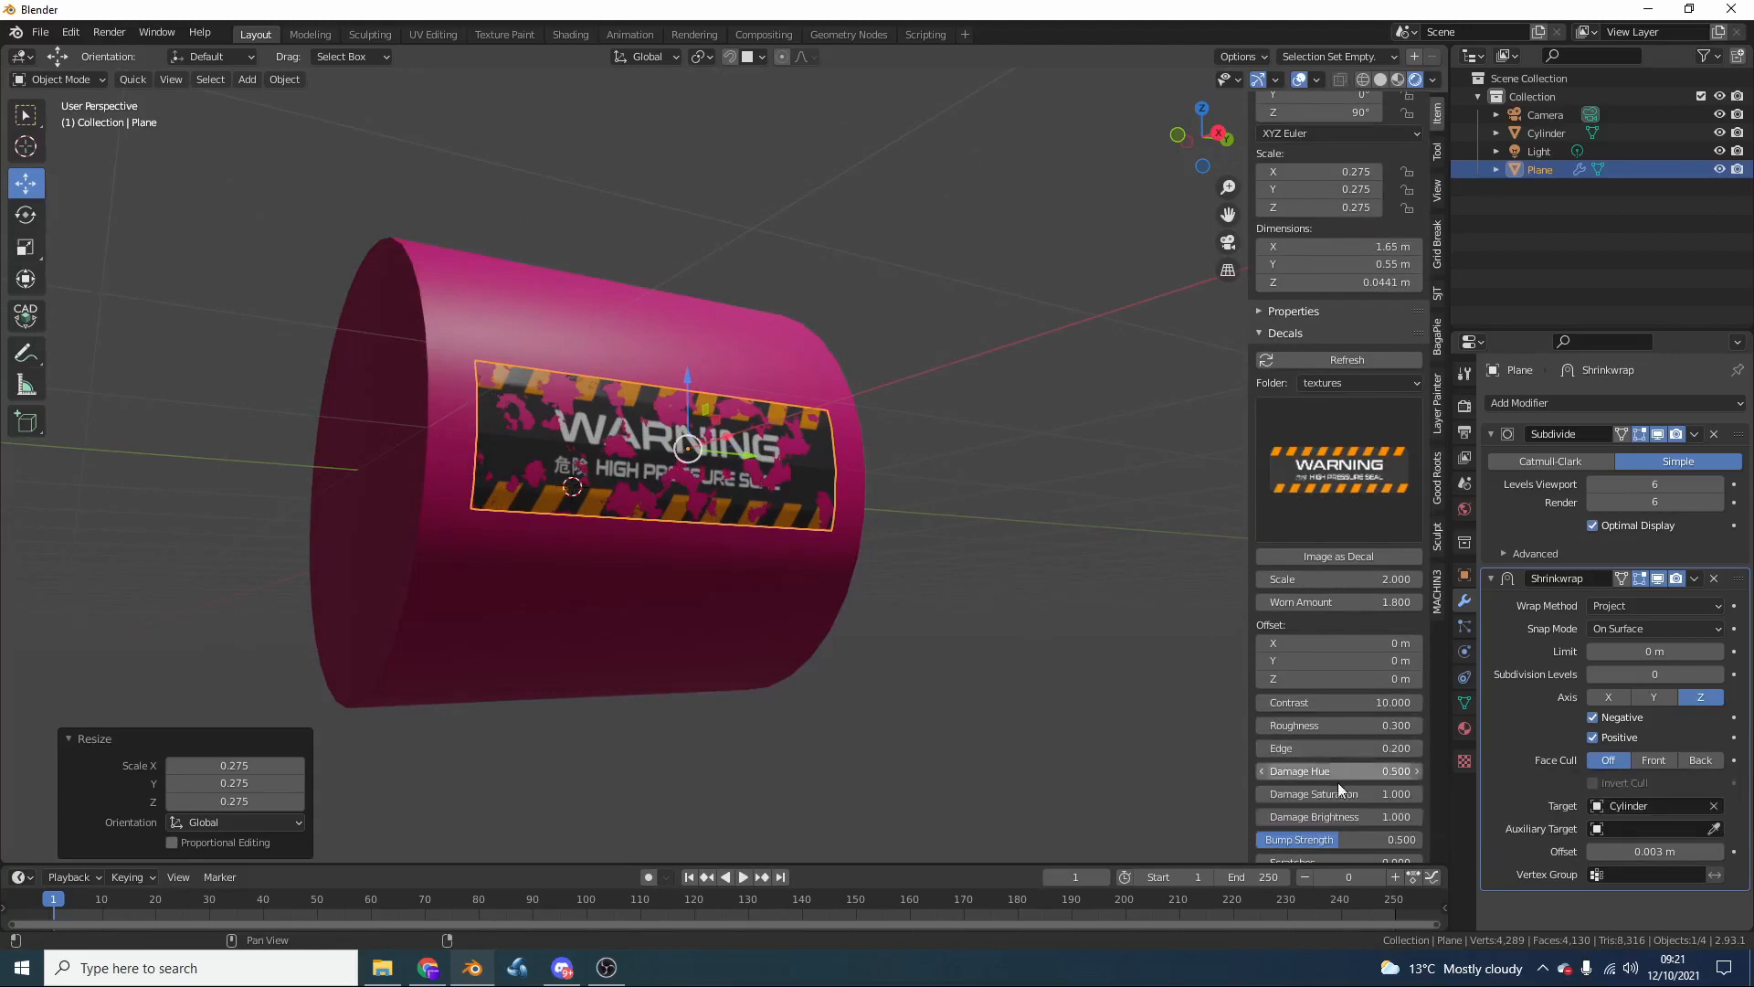
scroll(1339, 788, "down", 1)
scroll(1341, 797, "down", 1)
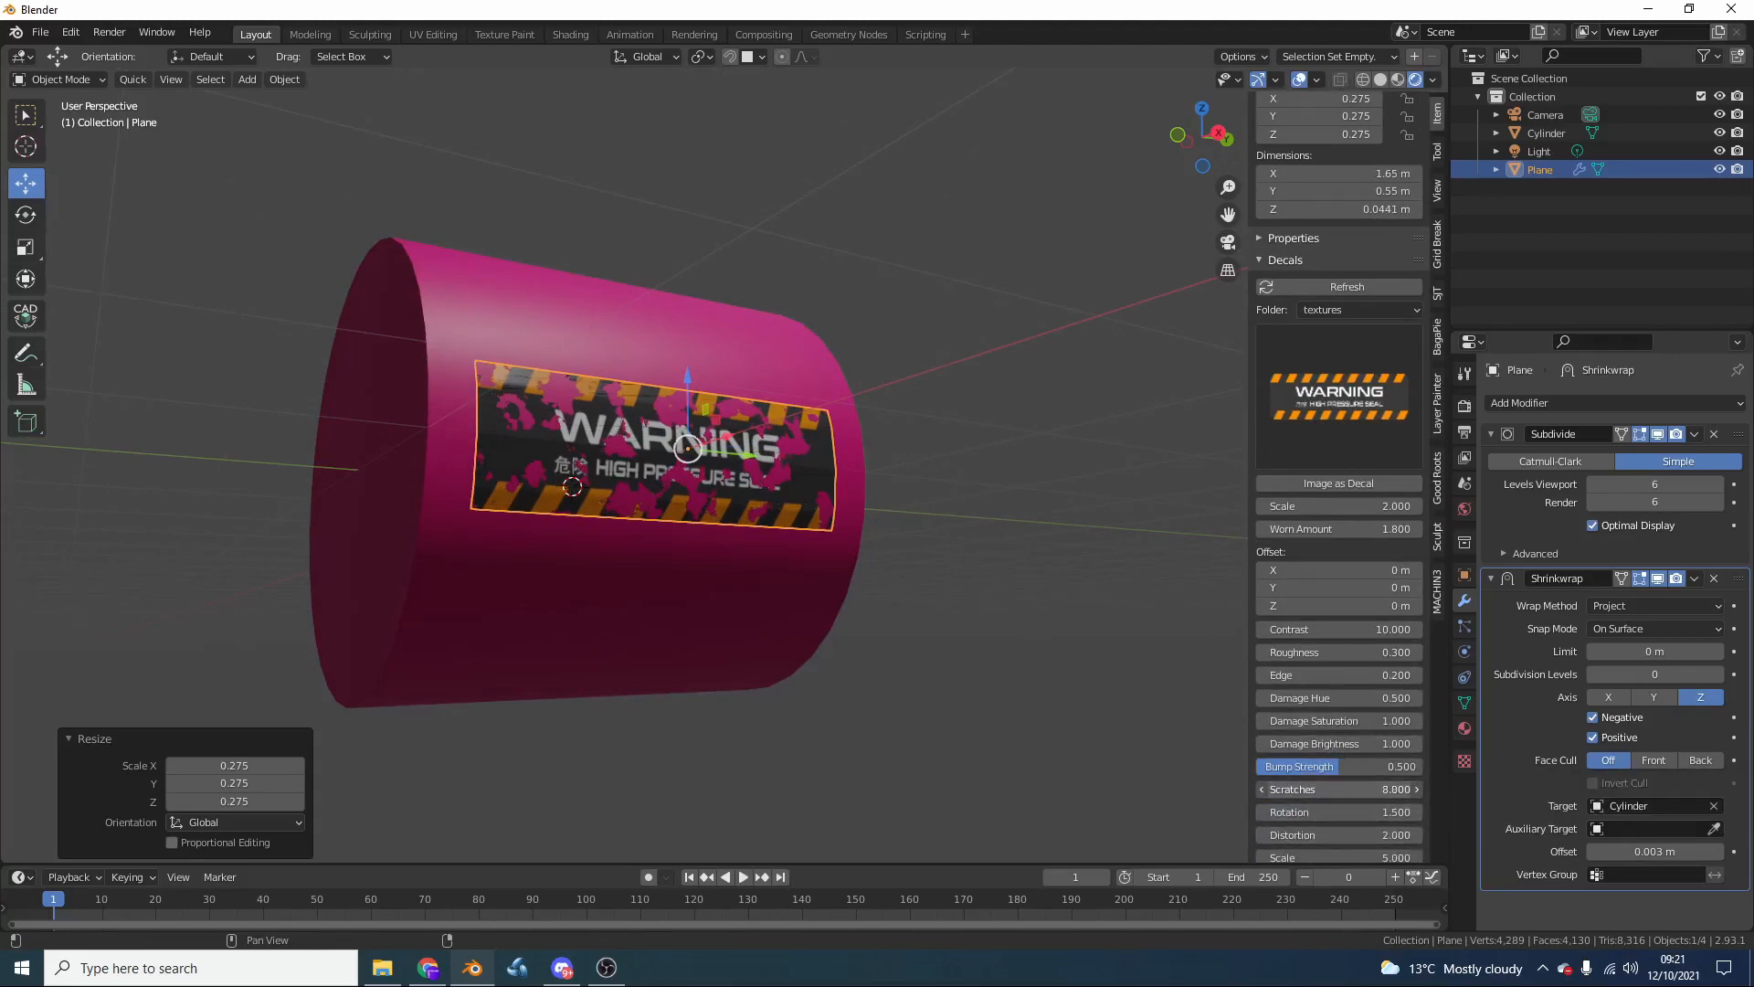
left_click_drag(1341, 789, 1348, 789)
middle_click_drag(1097, 698, 929, 645)
scroll(842, 643, "up", 3)
scroll(929, 645, "down", 3)
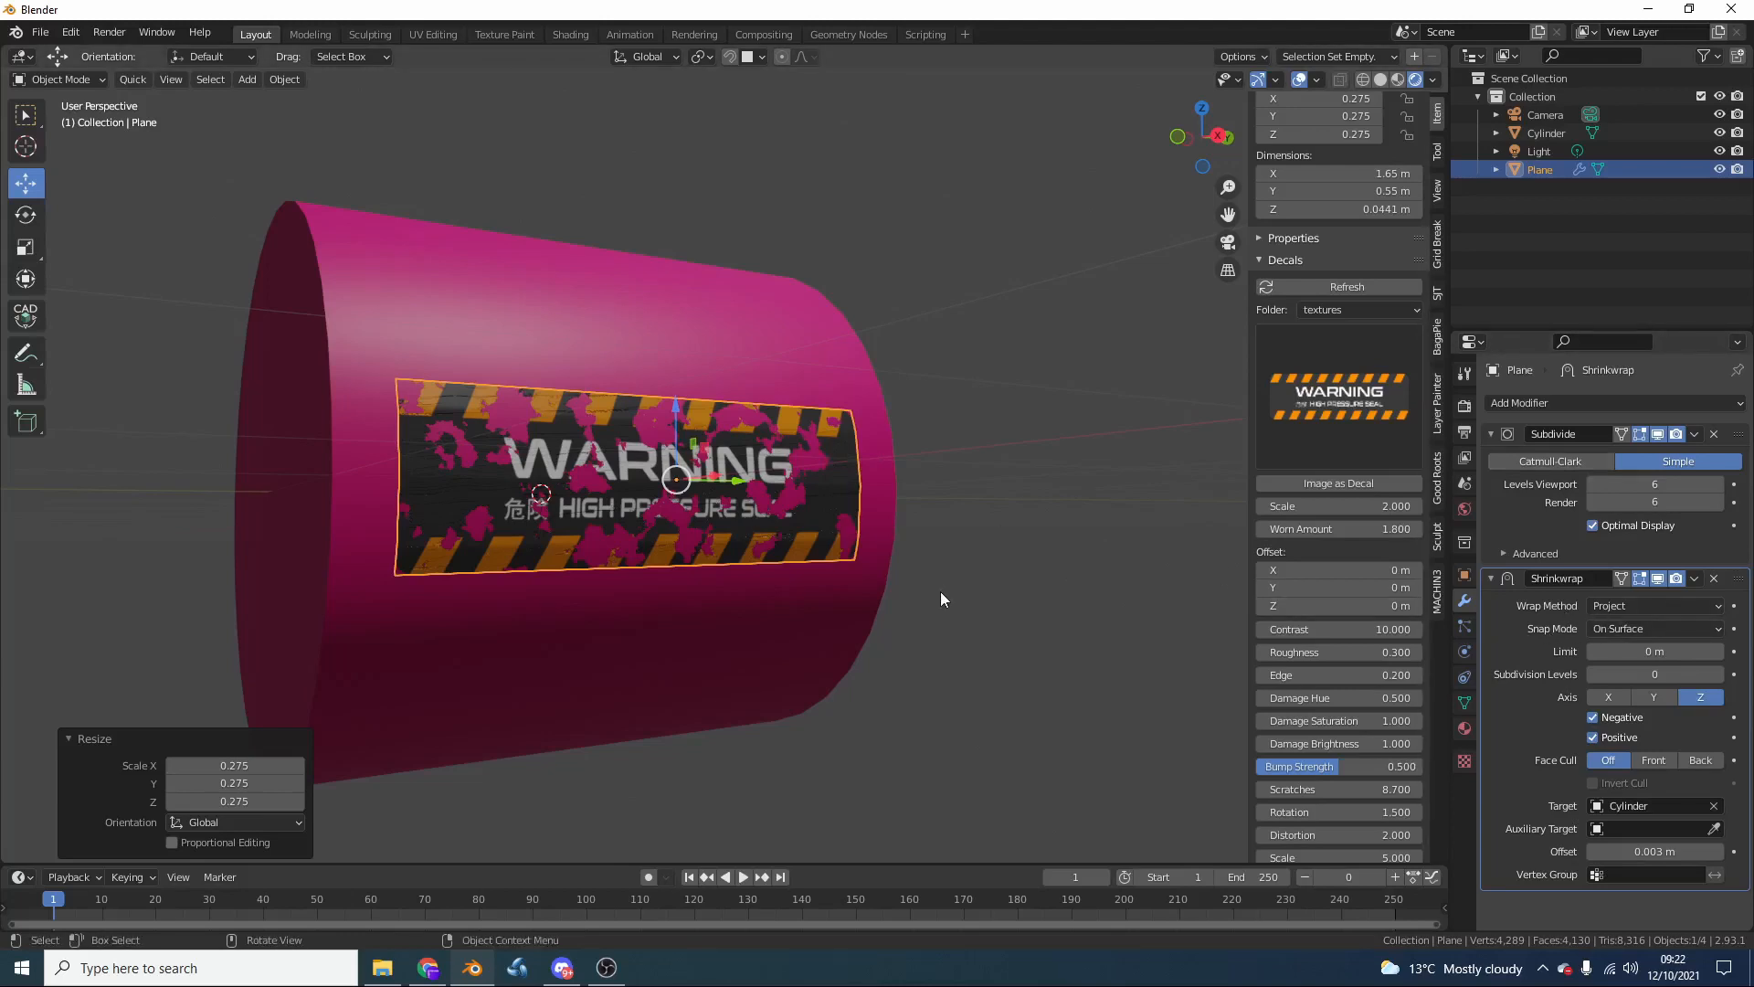
Shift the warning decal down the cylinder's surface by about 0.07 m along Z
middle_click_drag(940, 590, 735, 457)
left_click_drag(734, 457, 678, 472)
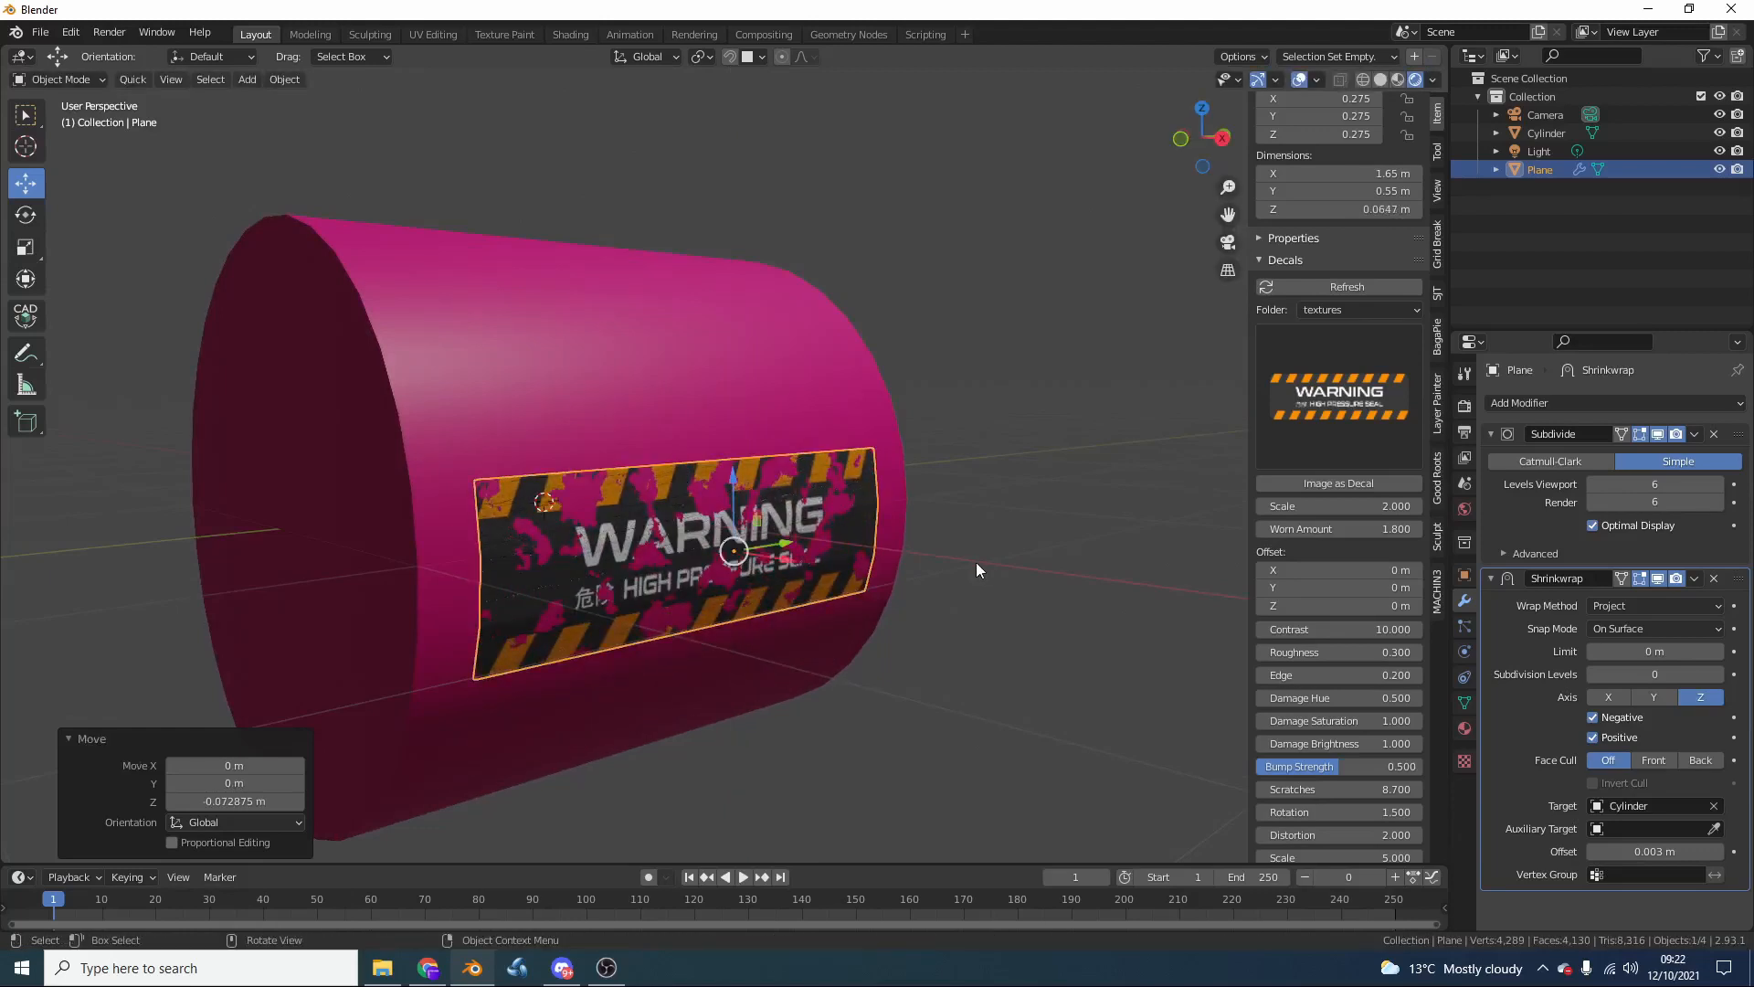
scroll(977, 565, "down", 1)
middle_click_drag(990, 586, 996, 587)
Add the "pressure" decal as a standalone plane with no object selected and move it about 6.25 m along Y
left_click(1001, 490)
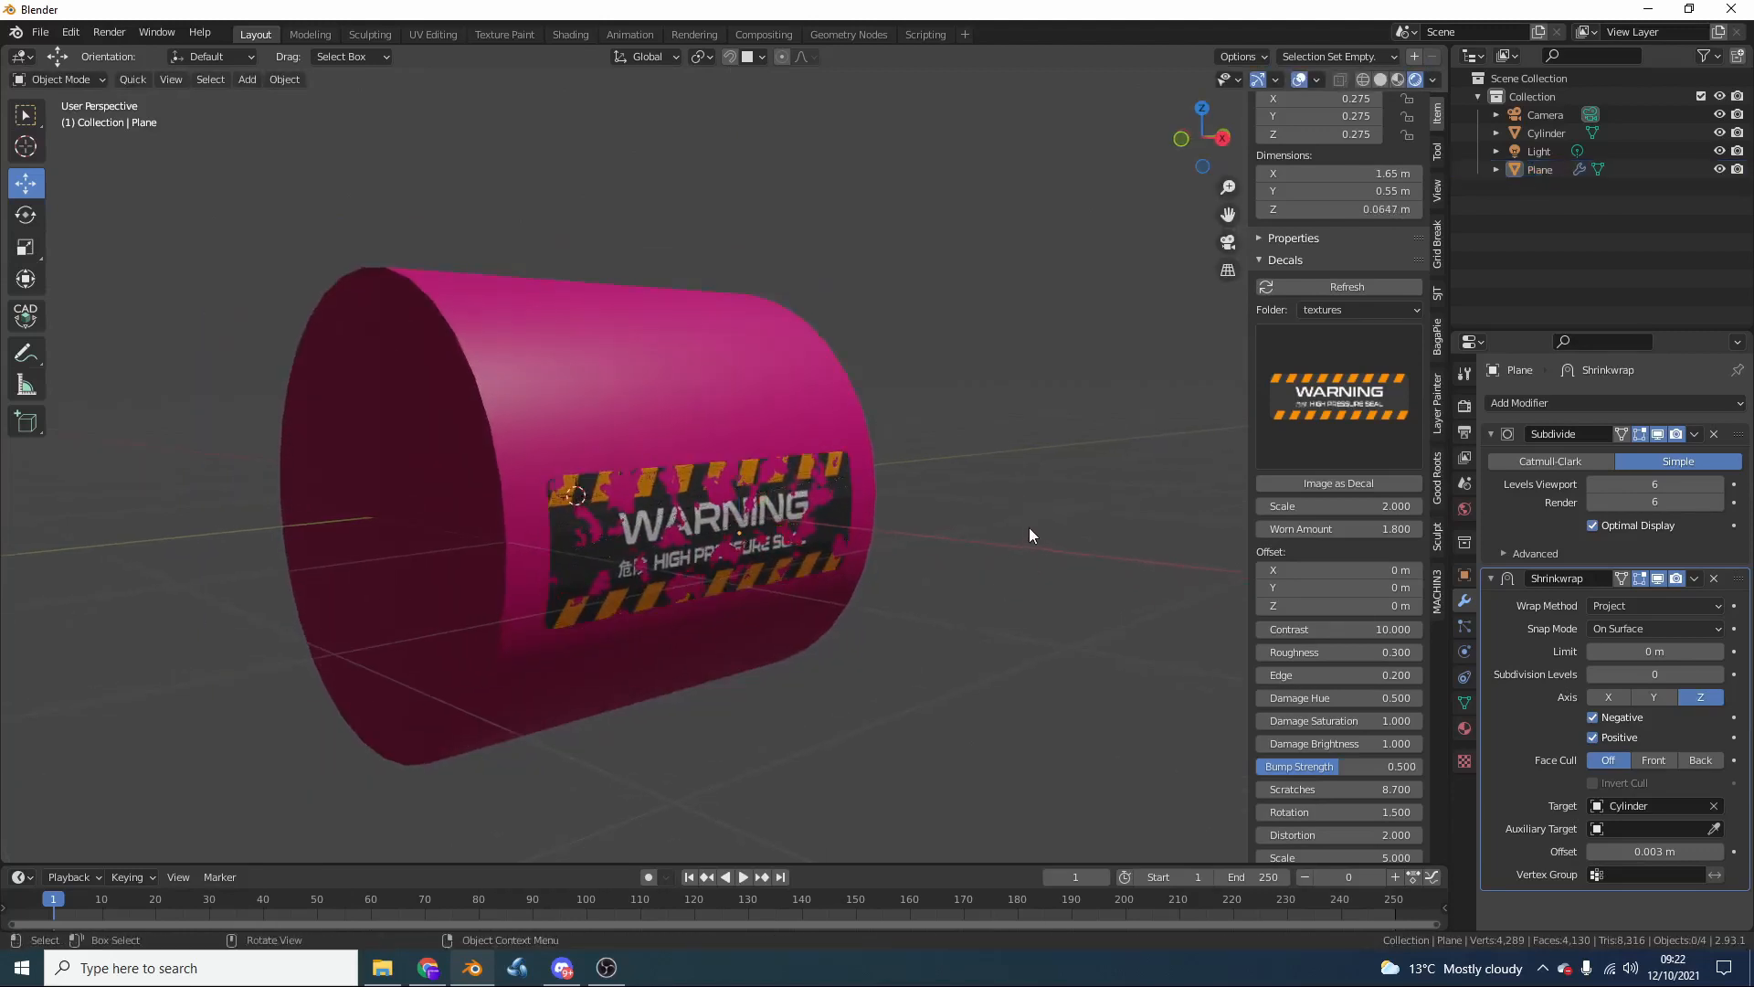
left_click(1348, 486)
scroll(957, 545, "down", 3)
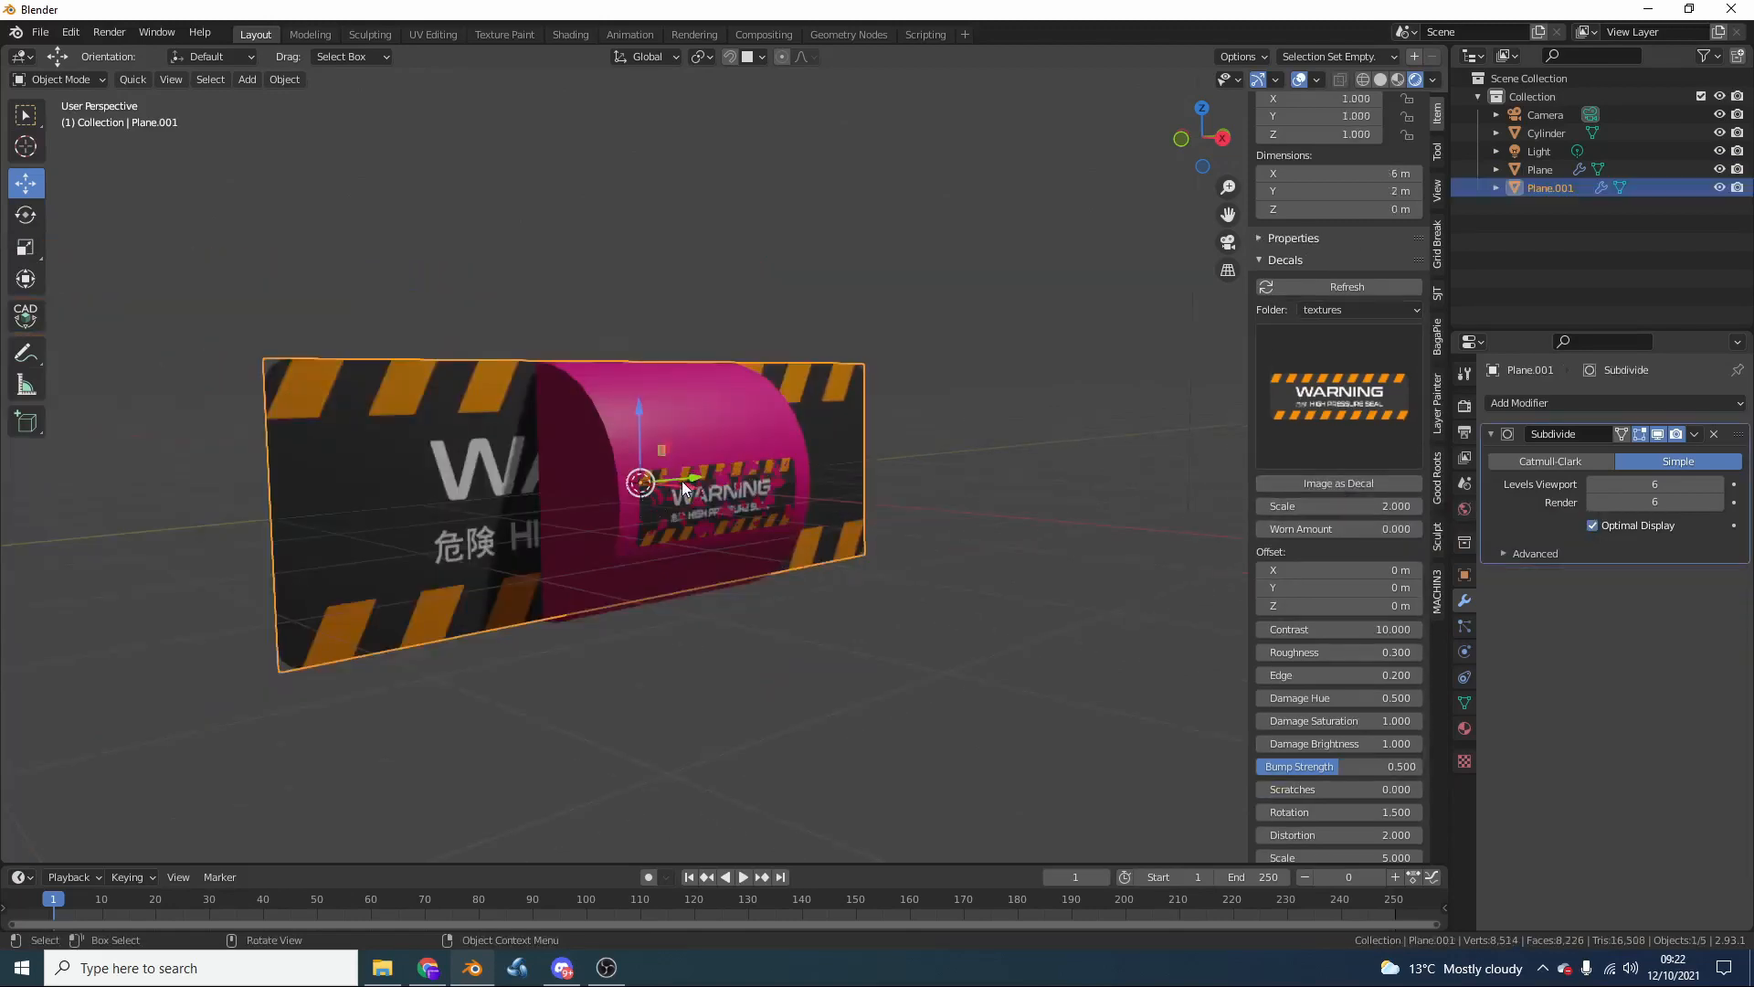
key("g")
left_click(1078, 545)
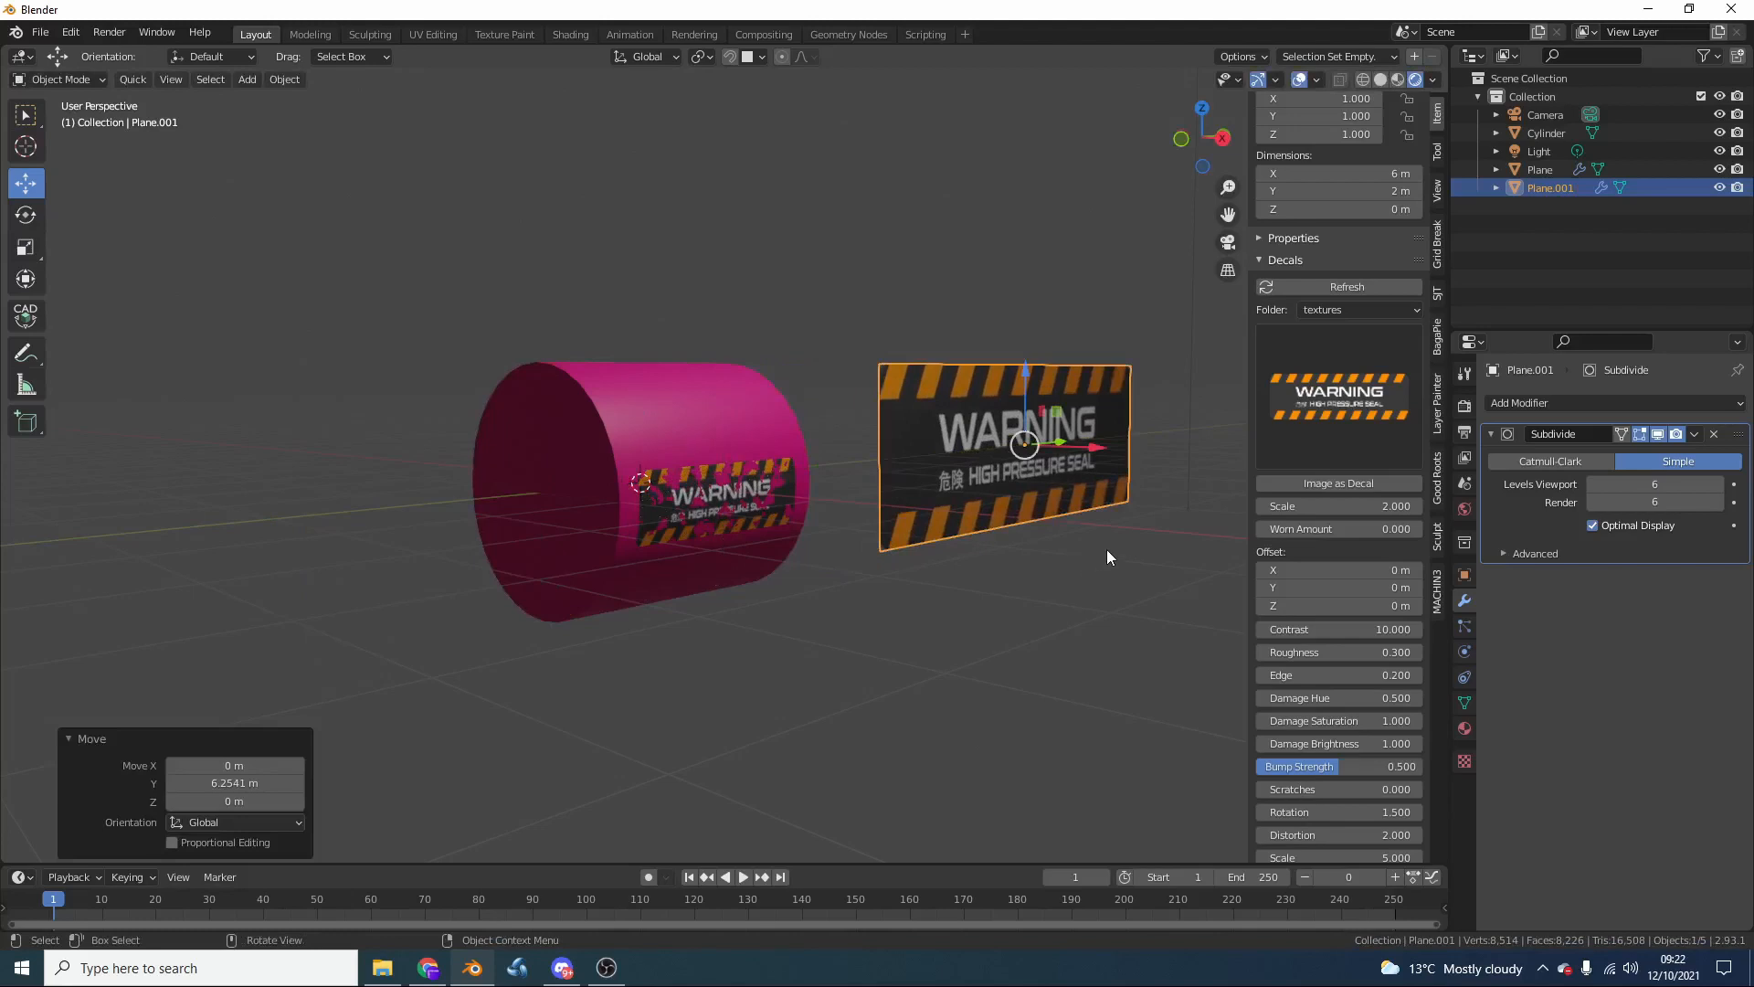
middle_click_drag(1106, 550, 1073, 551)
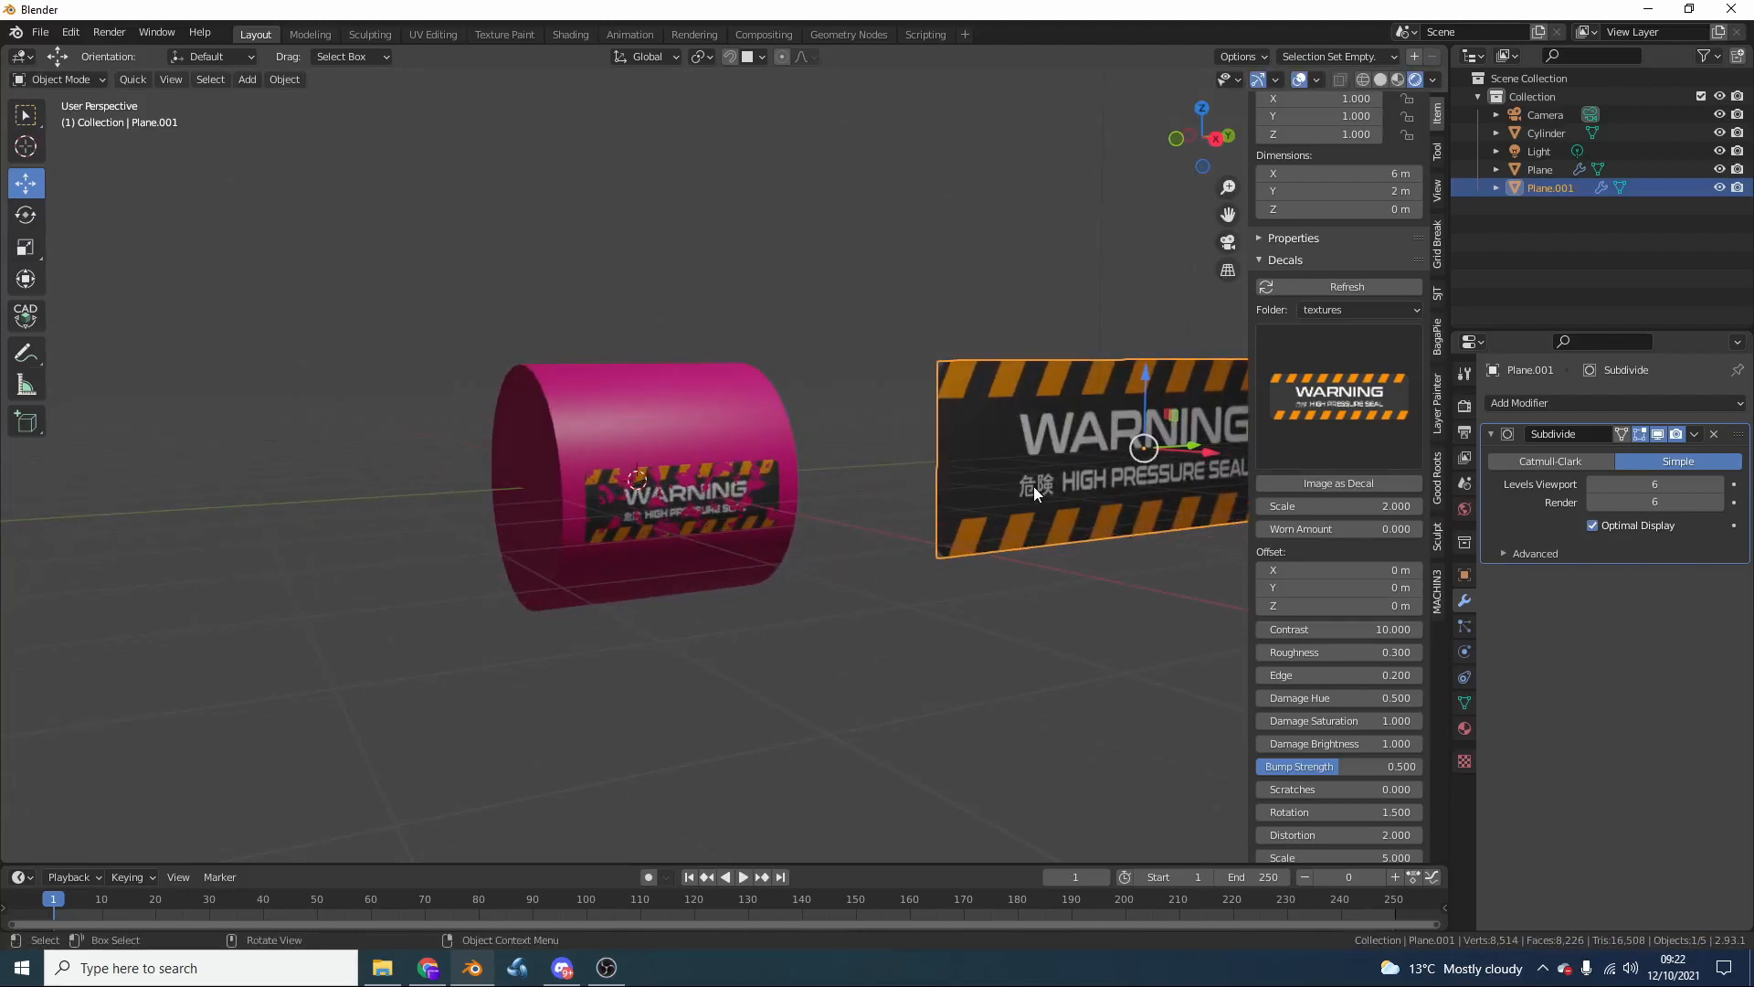
Examine the standalone decal's material node setup in the Shading workspace and return to the Layout workspace
left_click(570, 35)
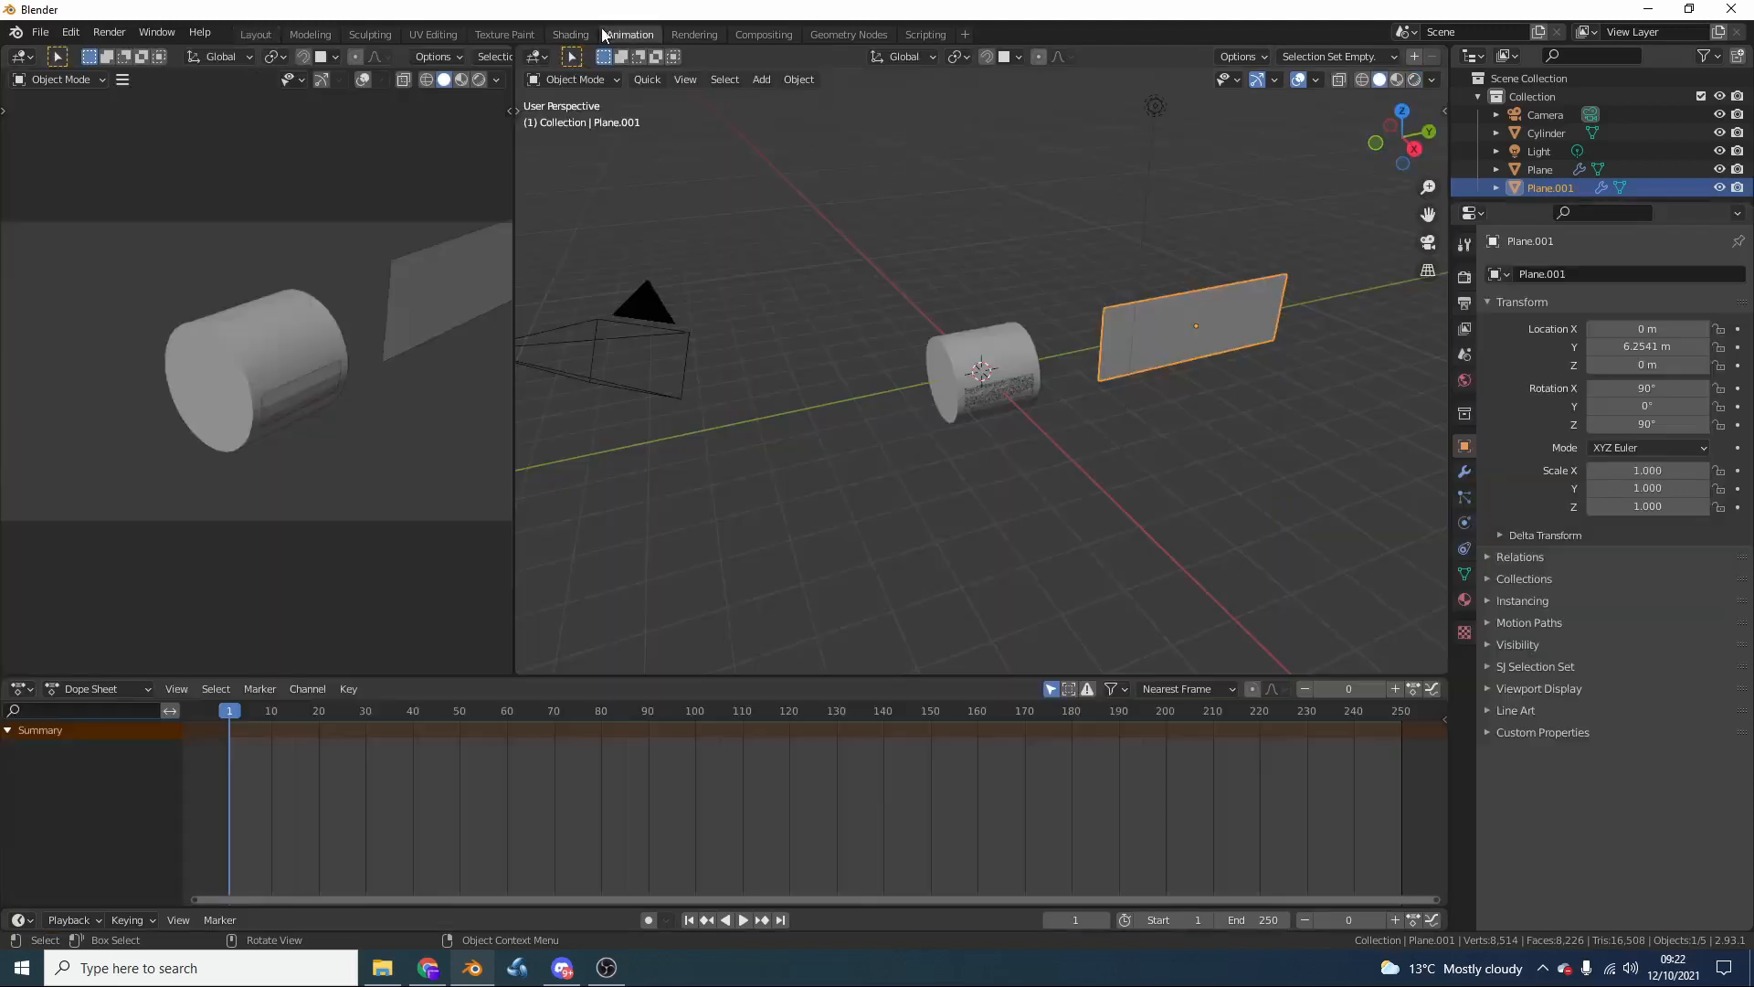
scroll(1003, 810, "down", 1)
mouse_move(1003, 811)
middle_mouse_down()
mouse_move(1003, 705)
mouse_move(997, 823)
middle_mouse_up()
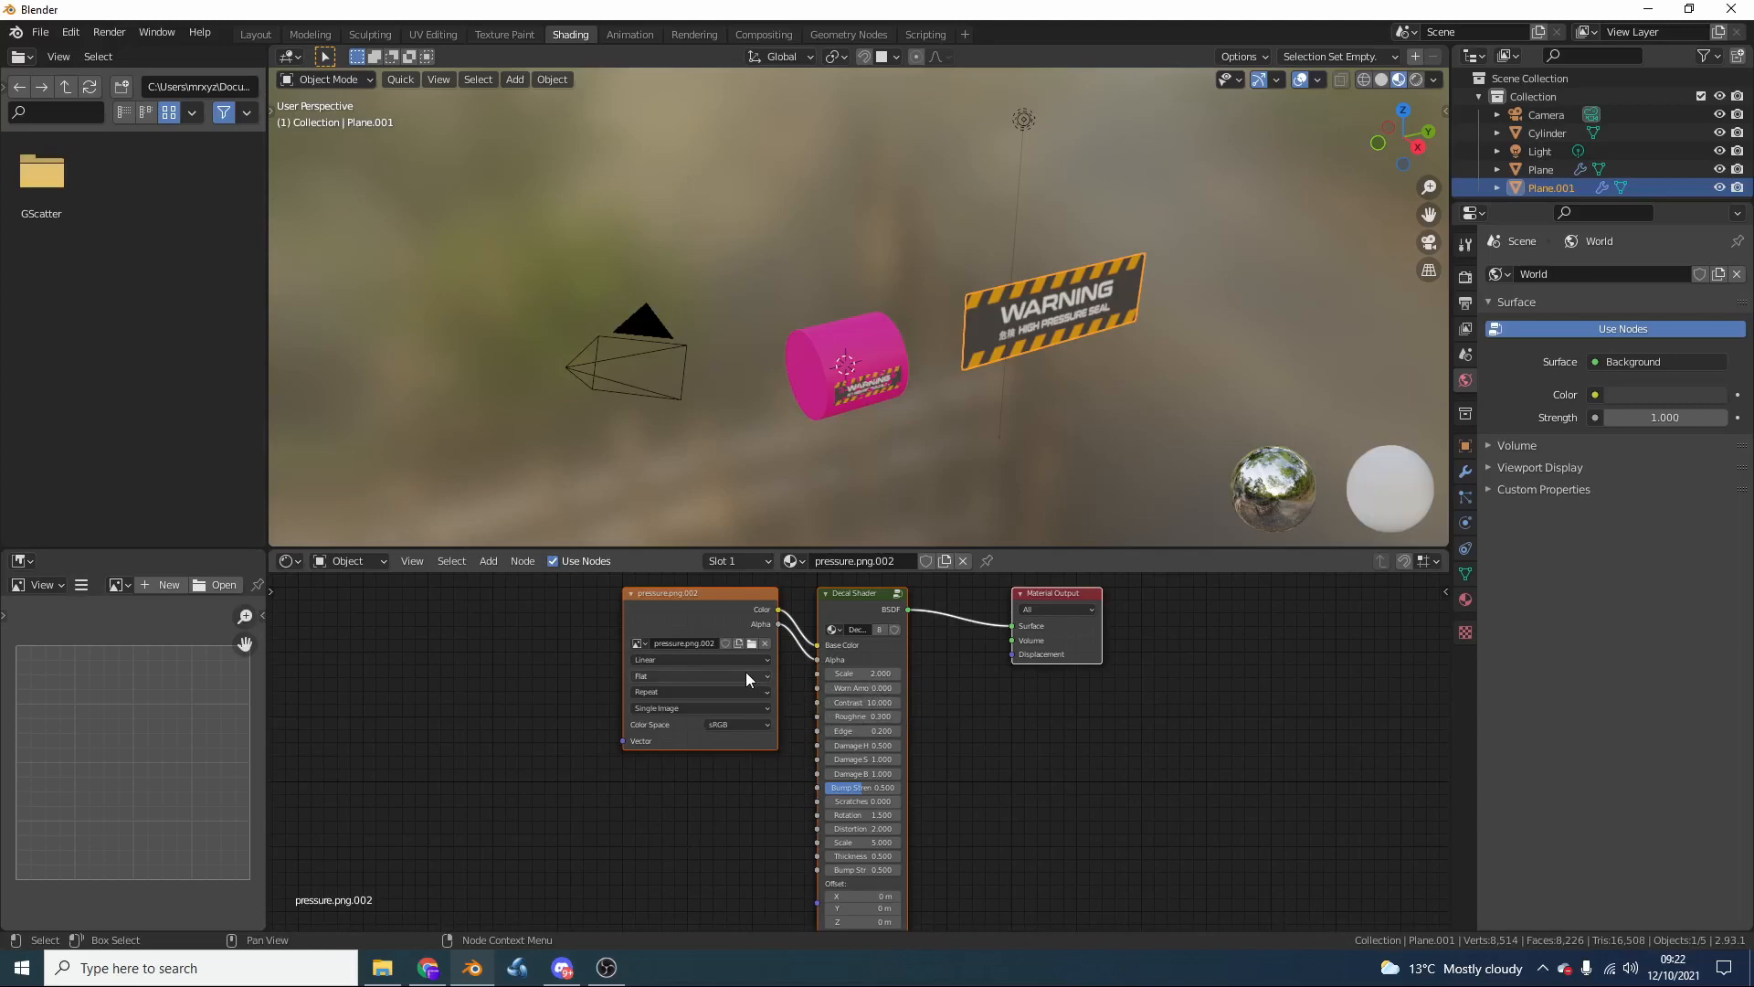
left_click(250, 36)
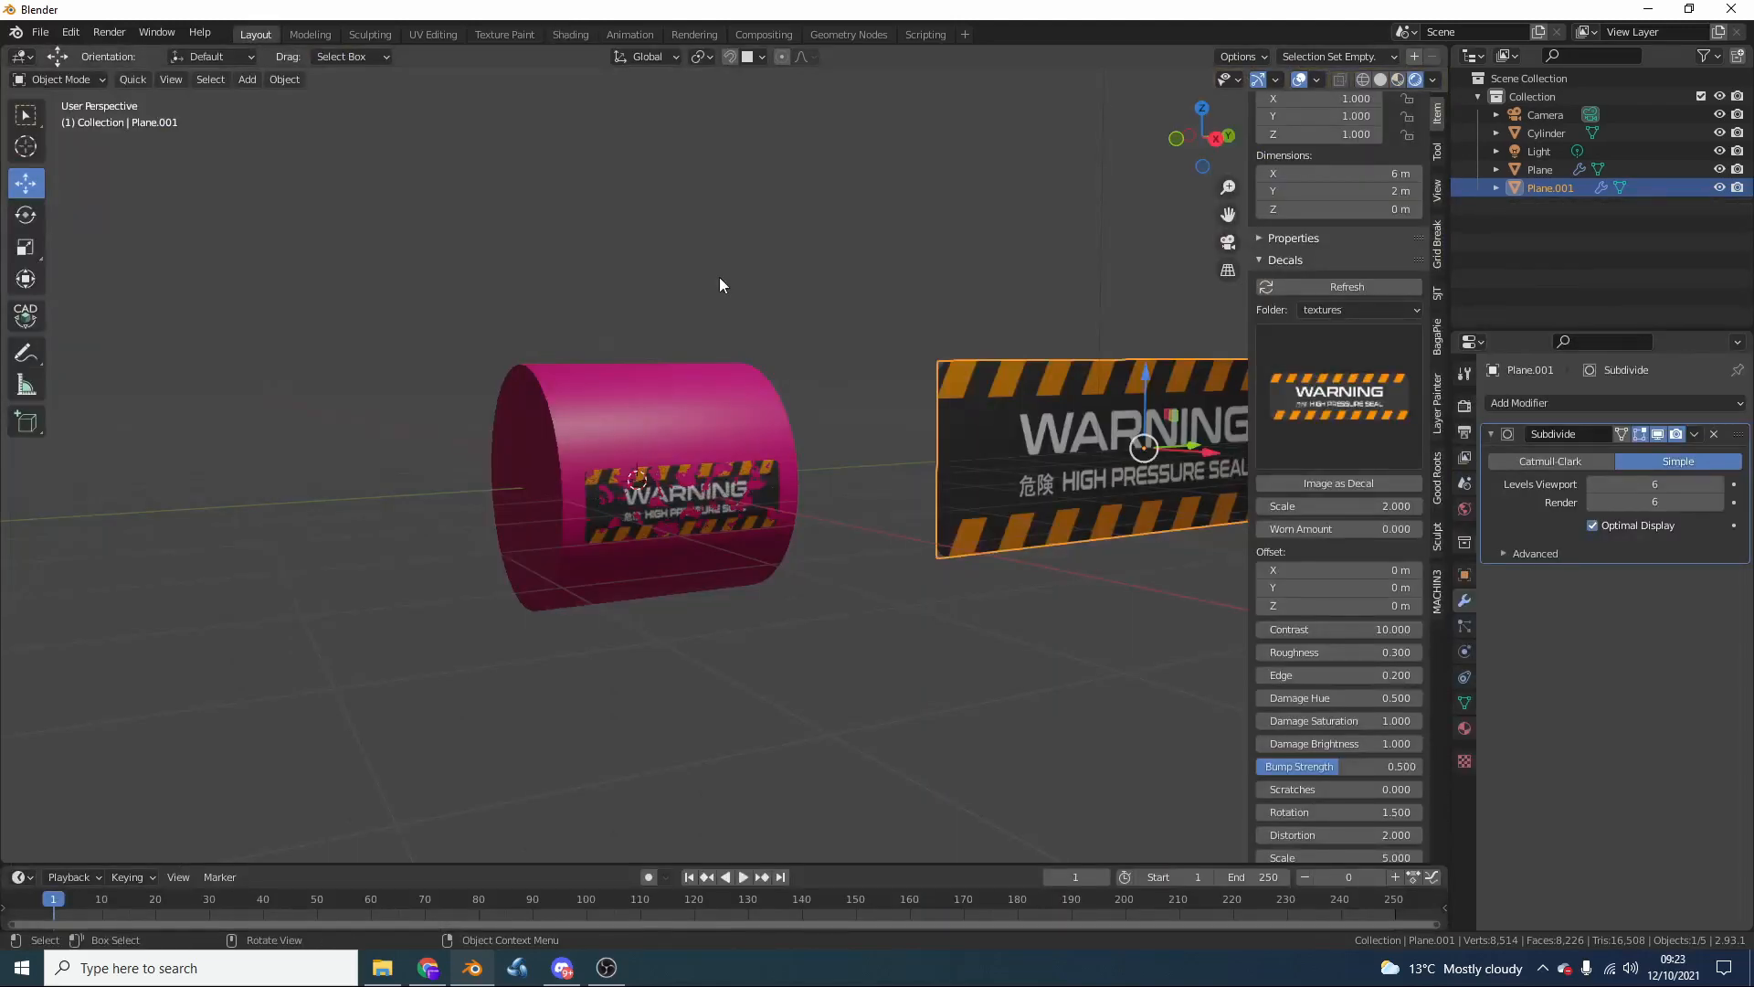
Deselect everything and look at the Image as Decal option for adding images and the available decal library
left_click(720, 279)
left_click(249, 79)
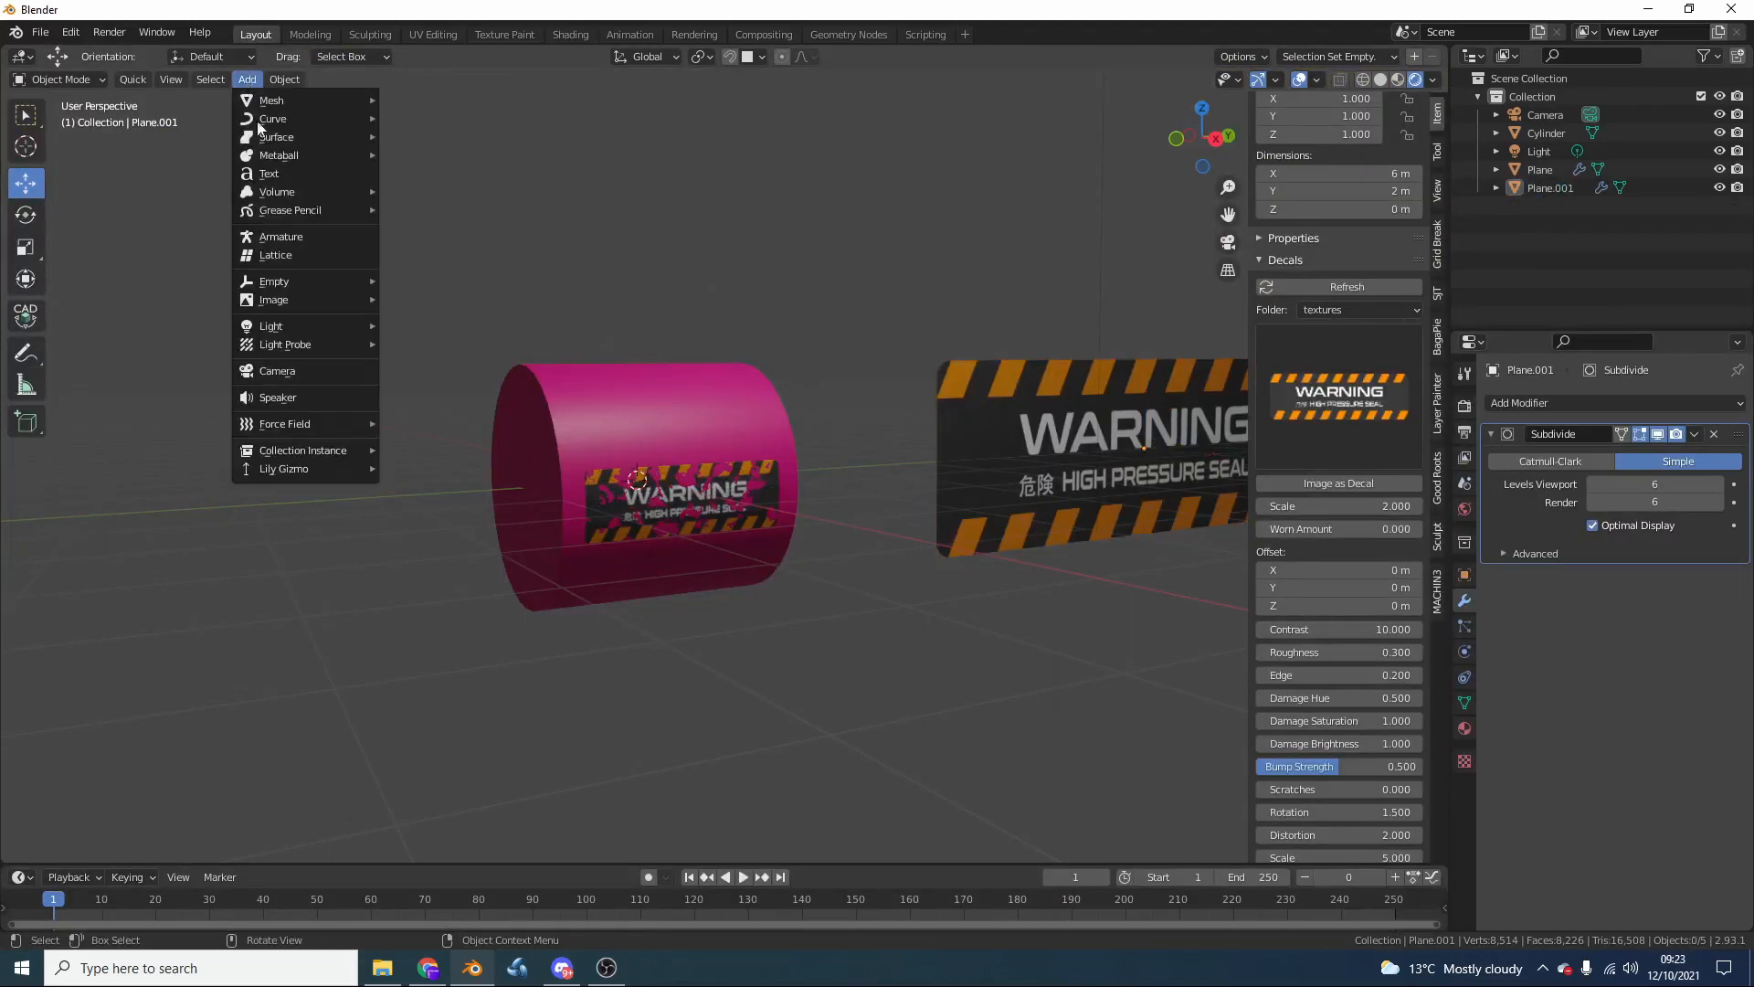
mouse_move(345, 304)
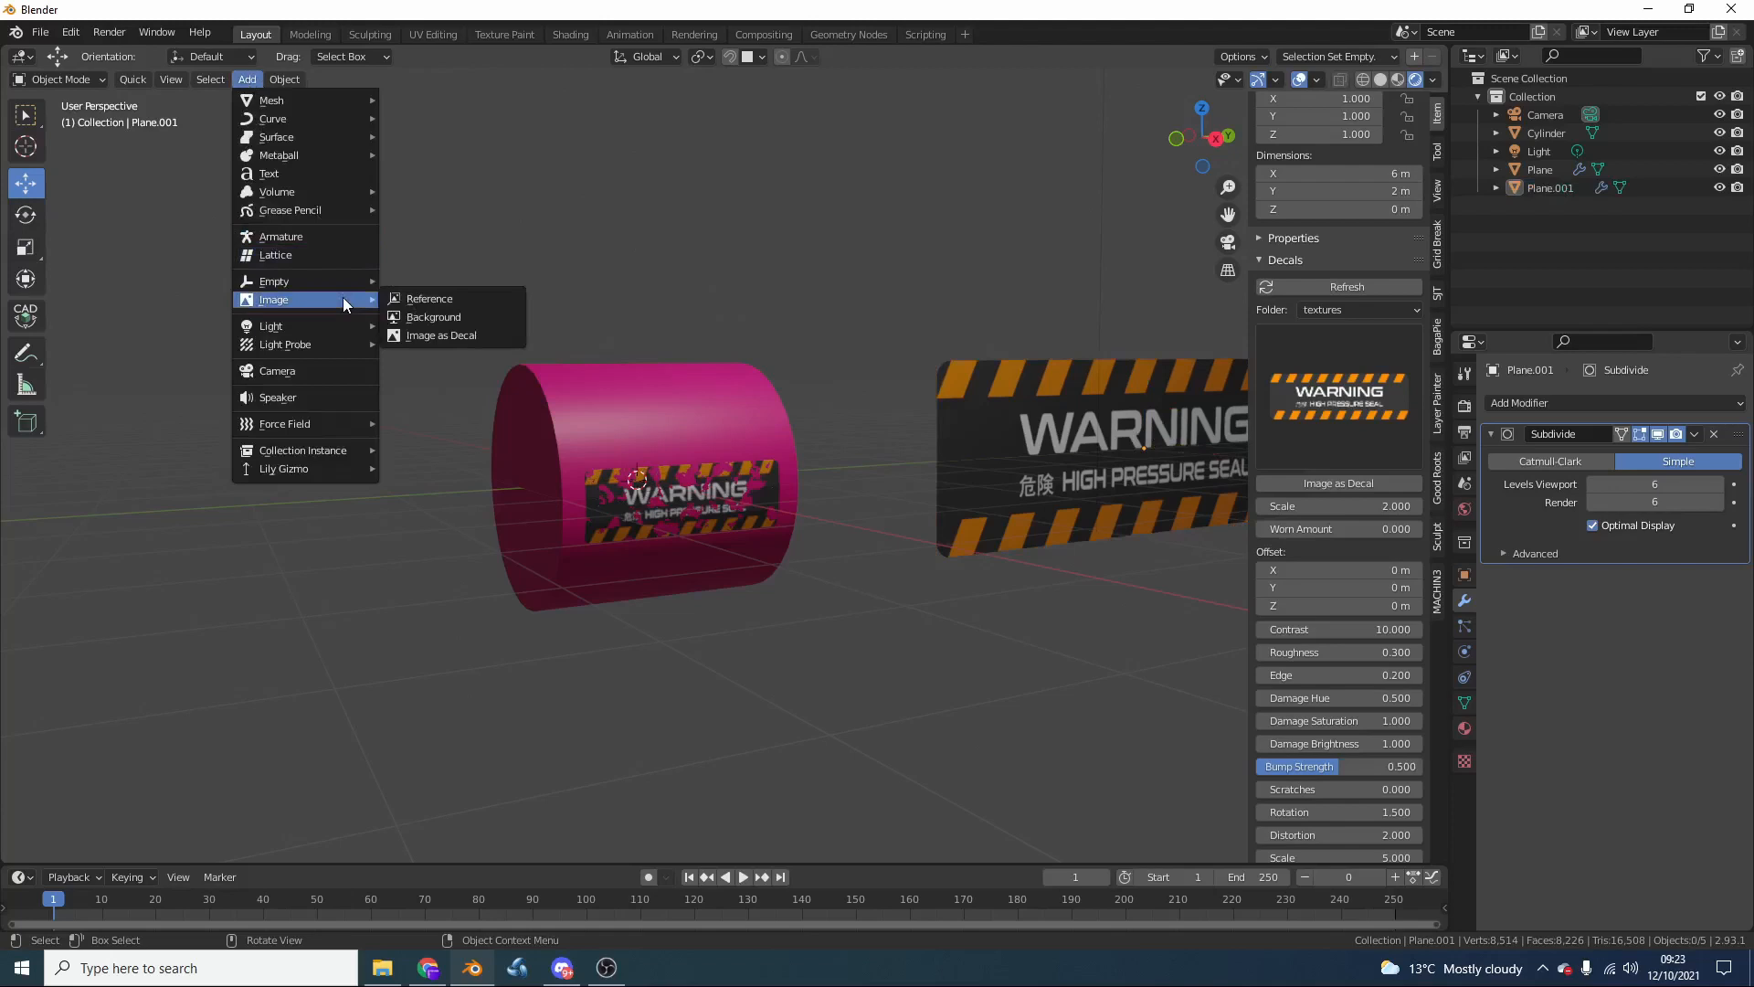
left_click(464, 336)
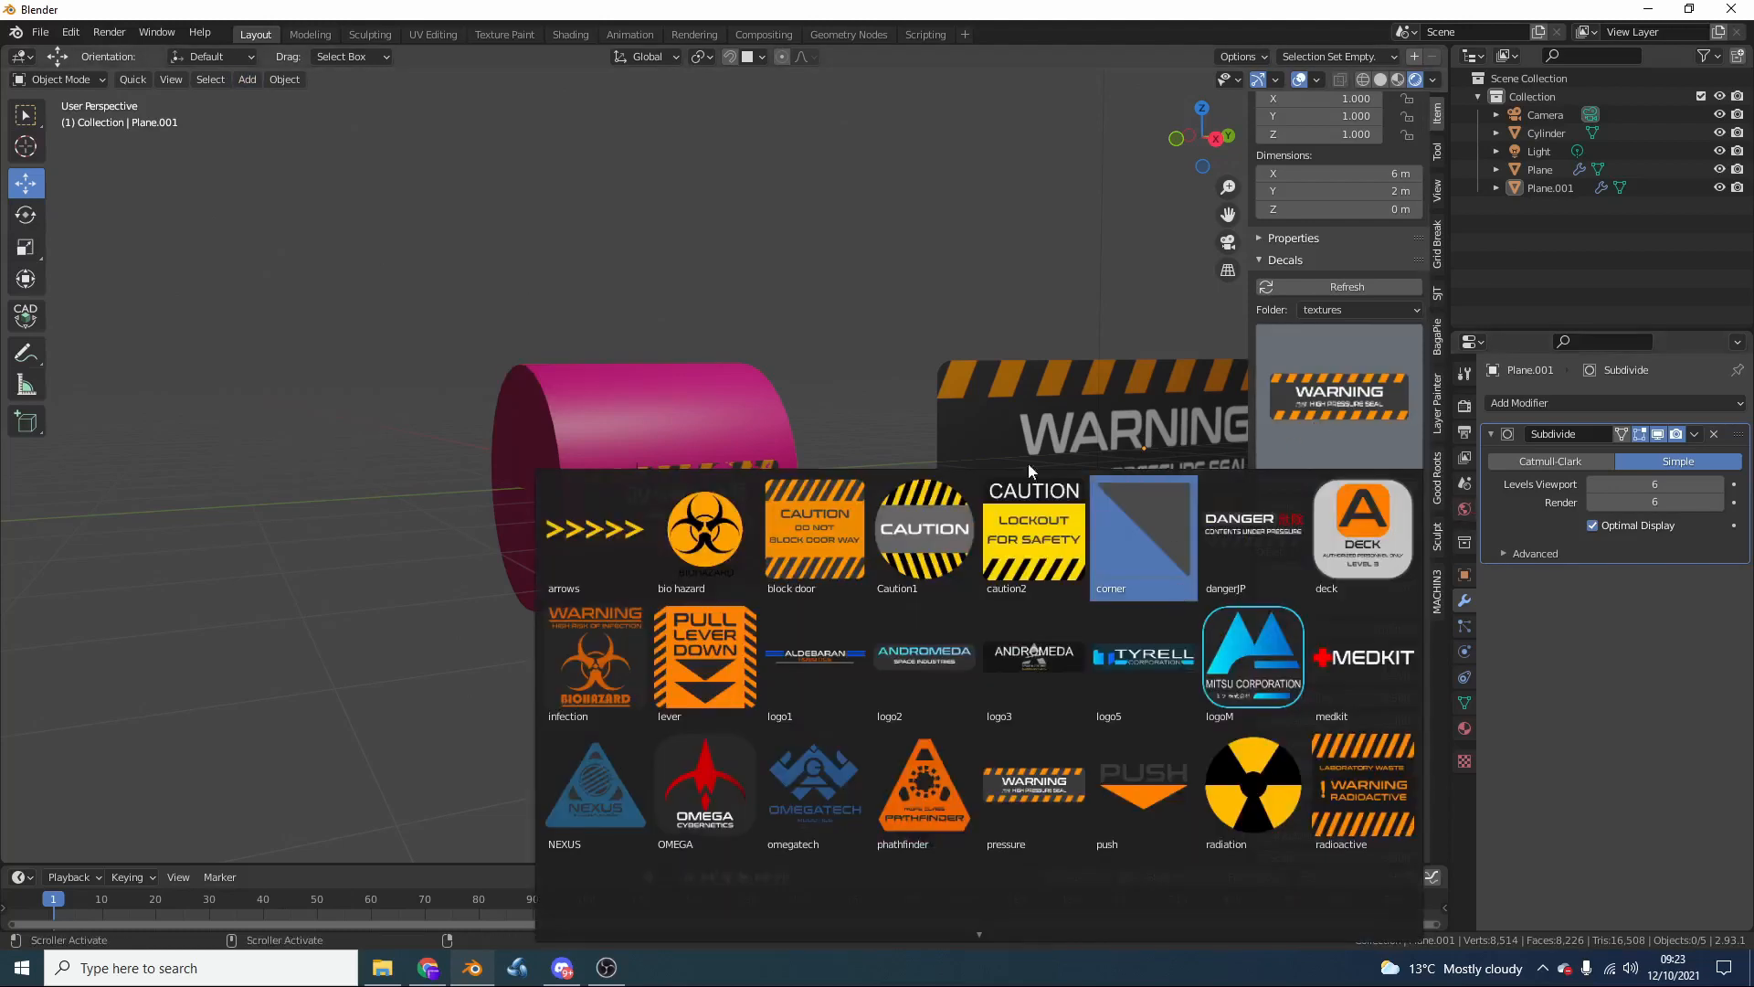
Add the "OMEGA" image as a decal projected onto the cylinder
left_click(643, 400)
left_click(1338, 608)
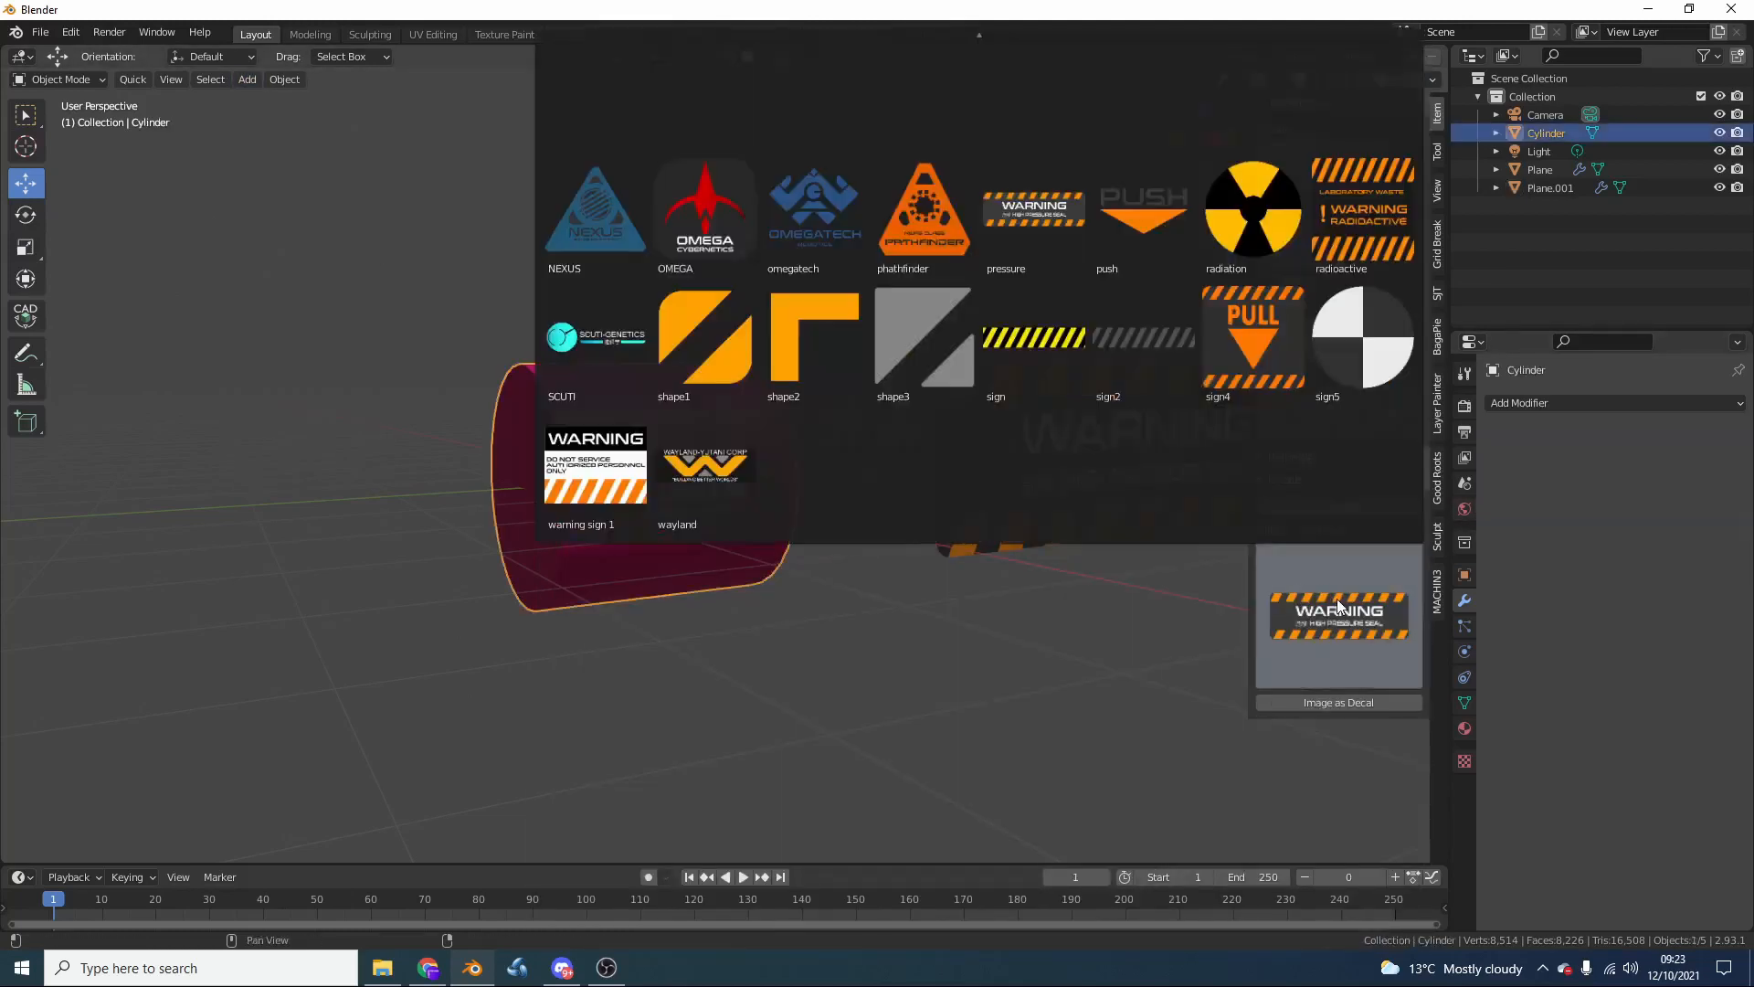
left_click(700, 219)
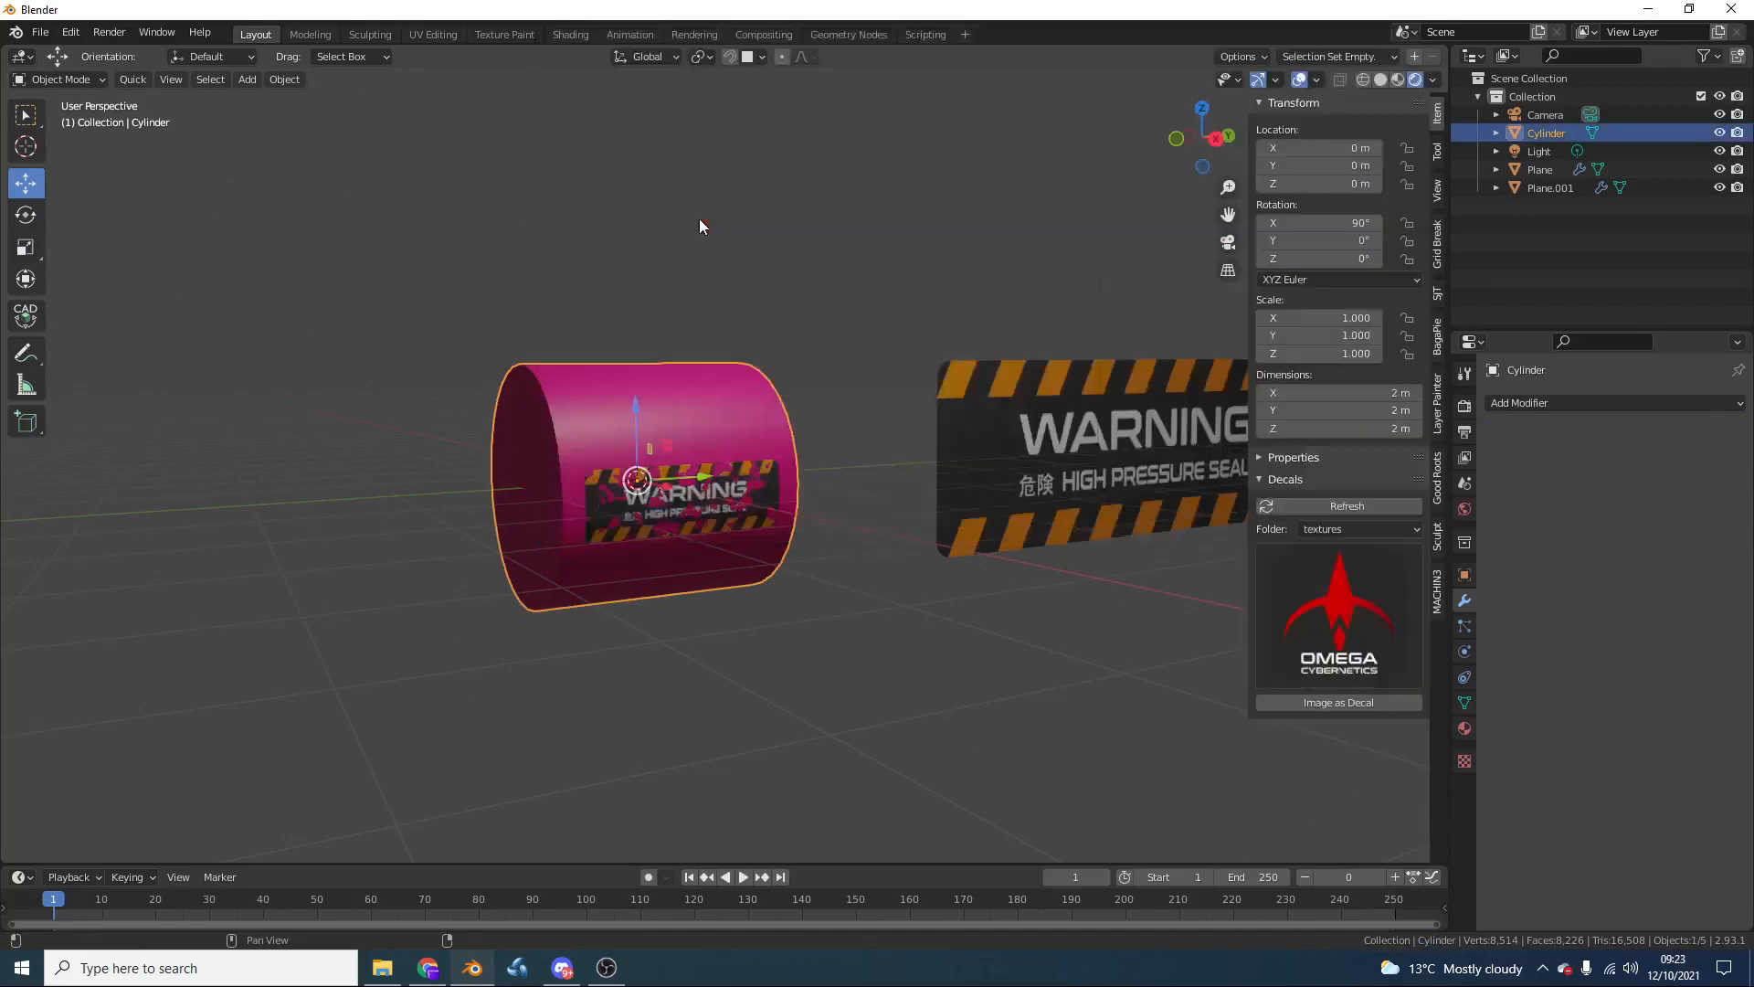
left_click(1340, 701)
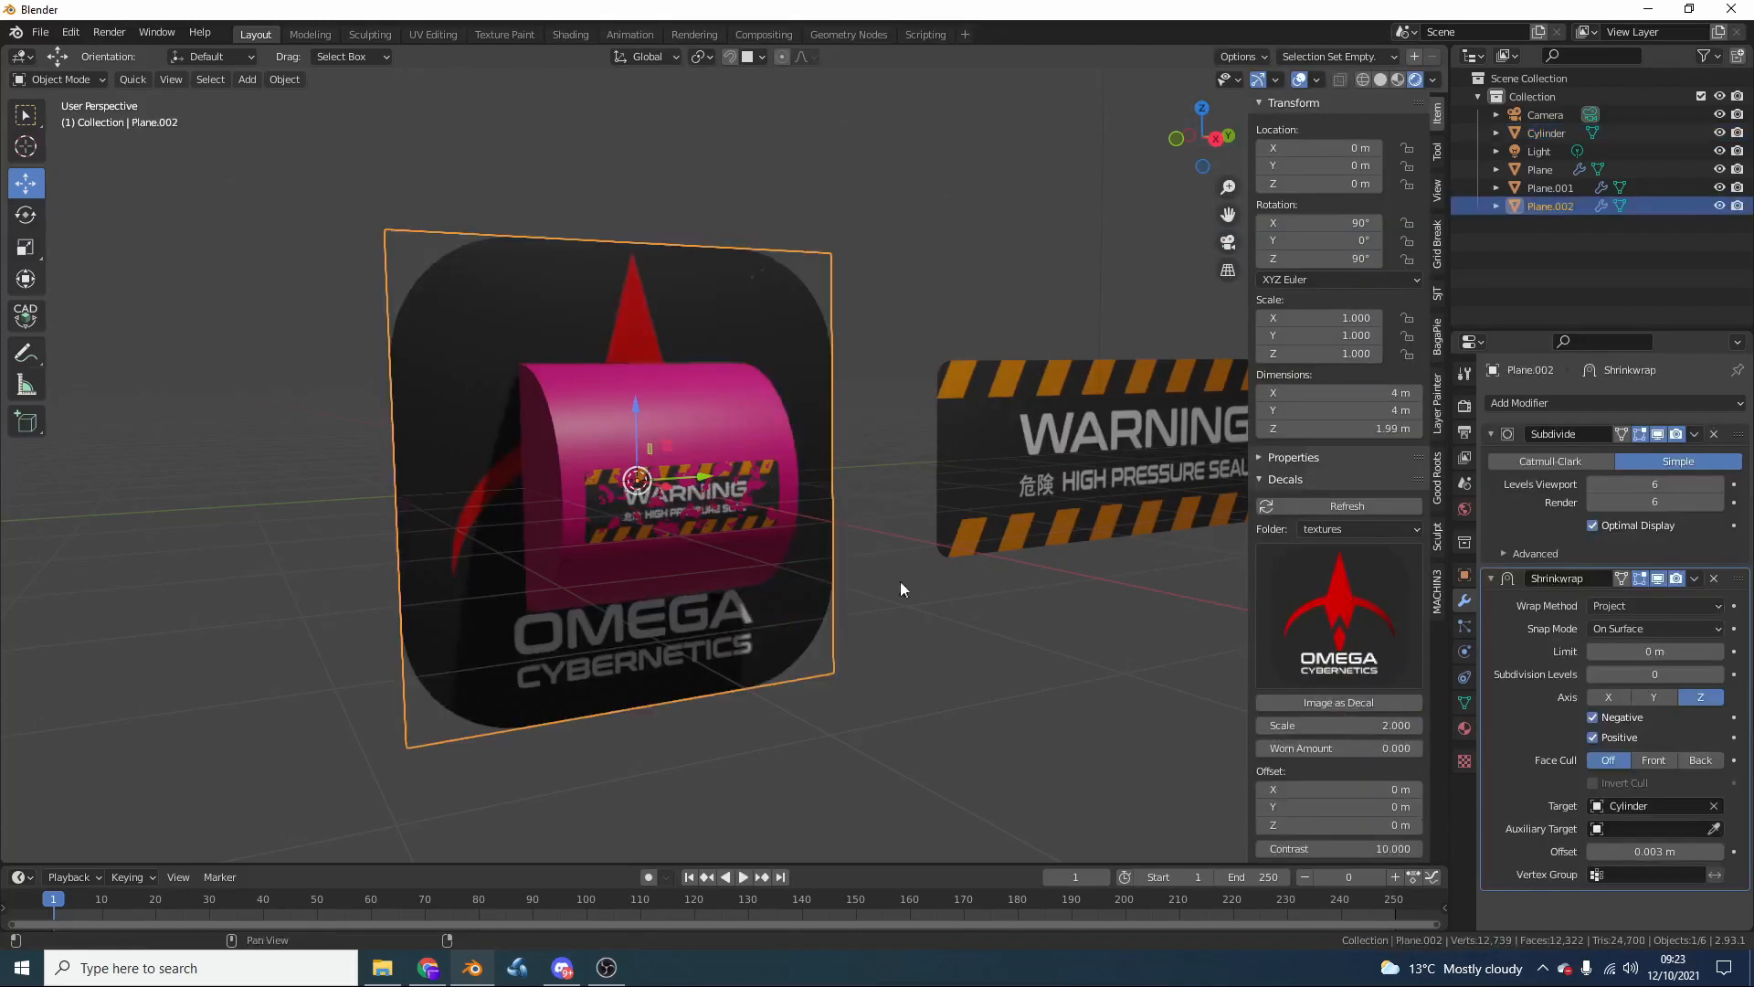
Move the OMEGA decal about 1.26 m along X and 0.28 m down, and scale it to about 0.237
key("g")
key("x")
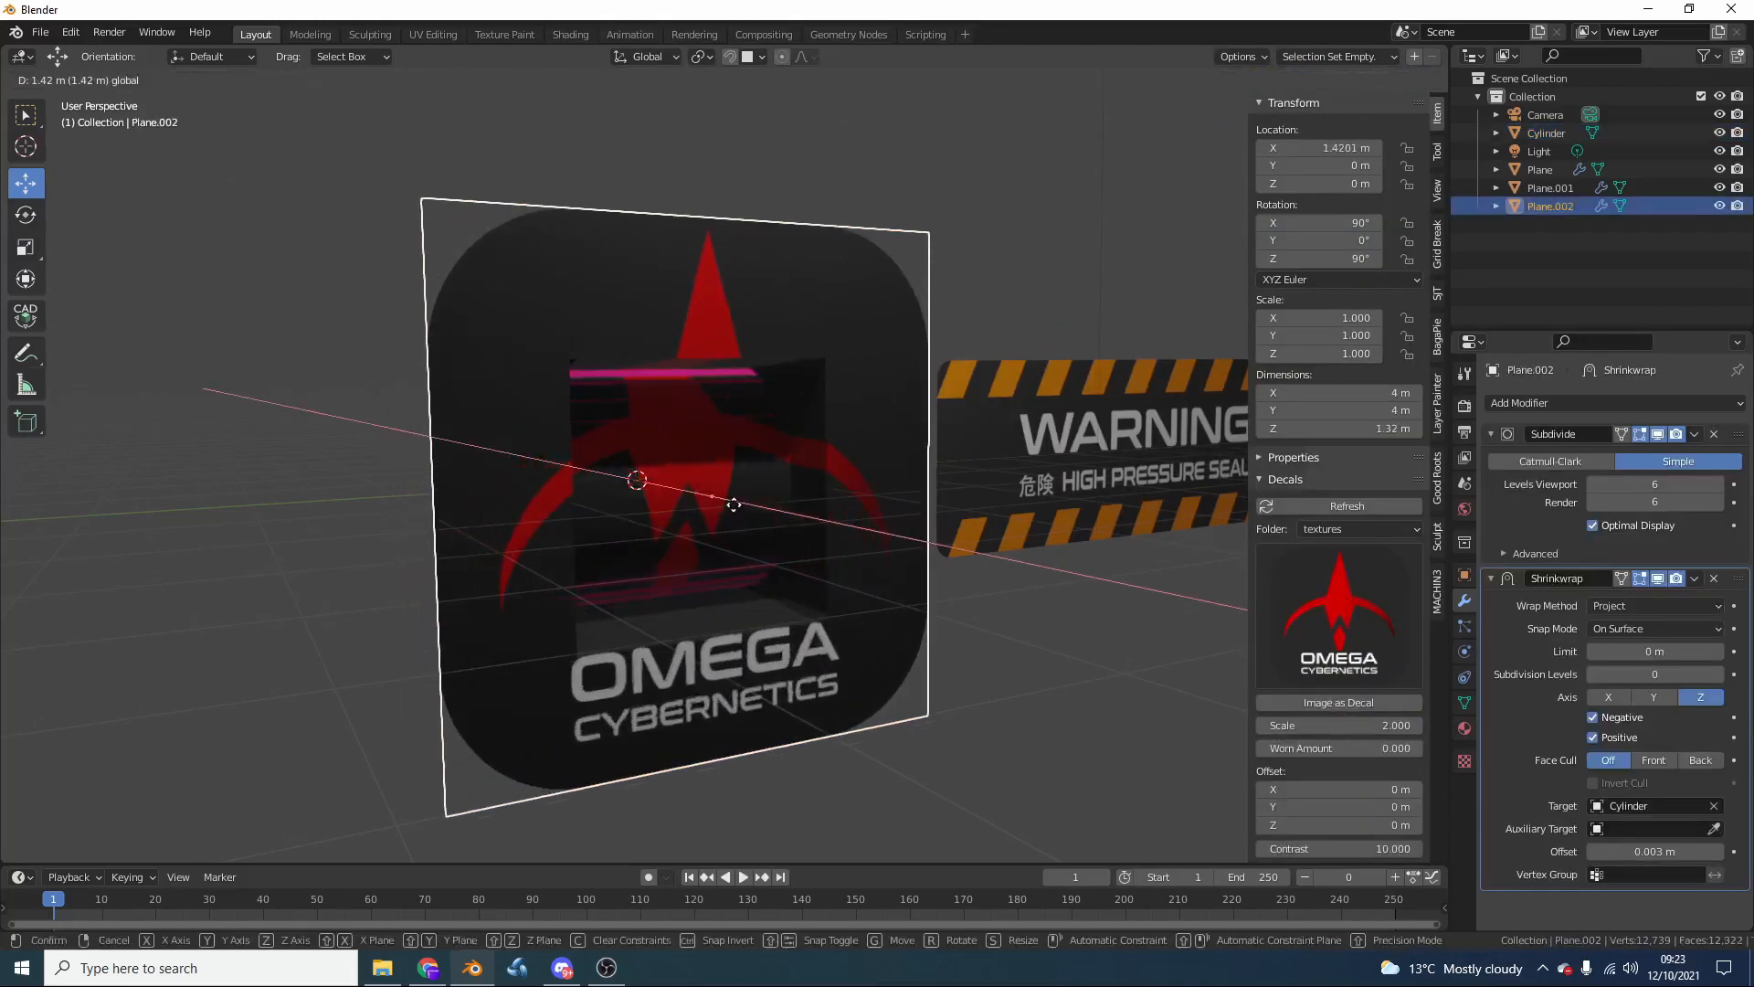
left_click(712, 495)
key("s")
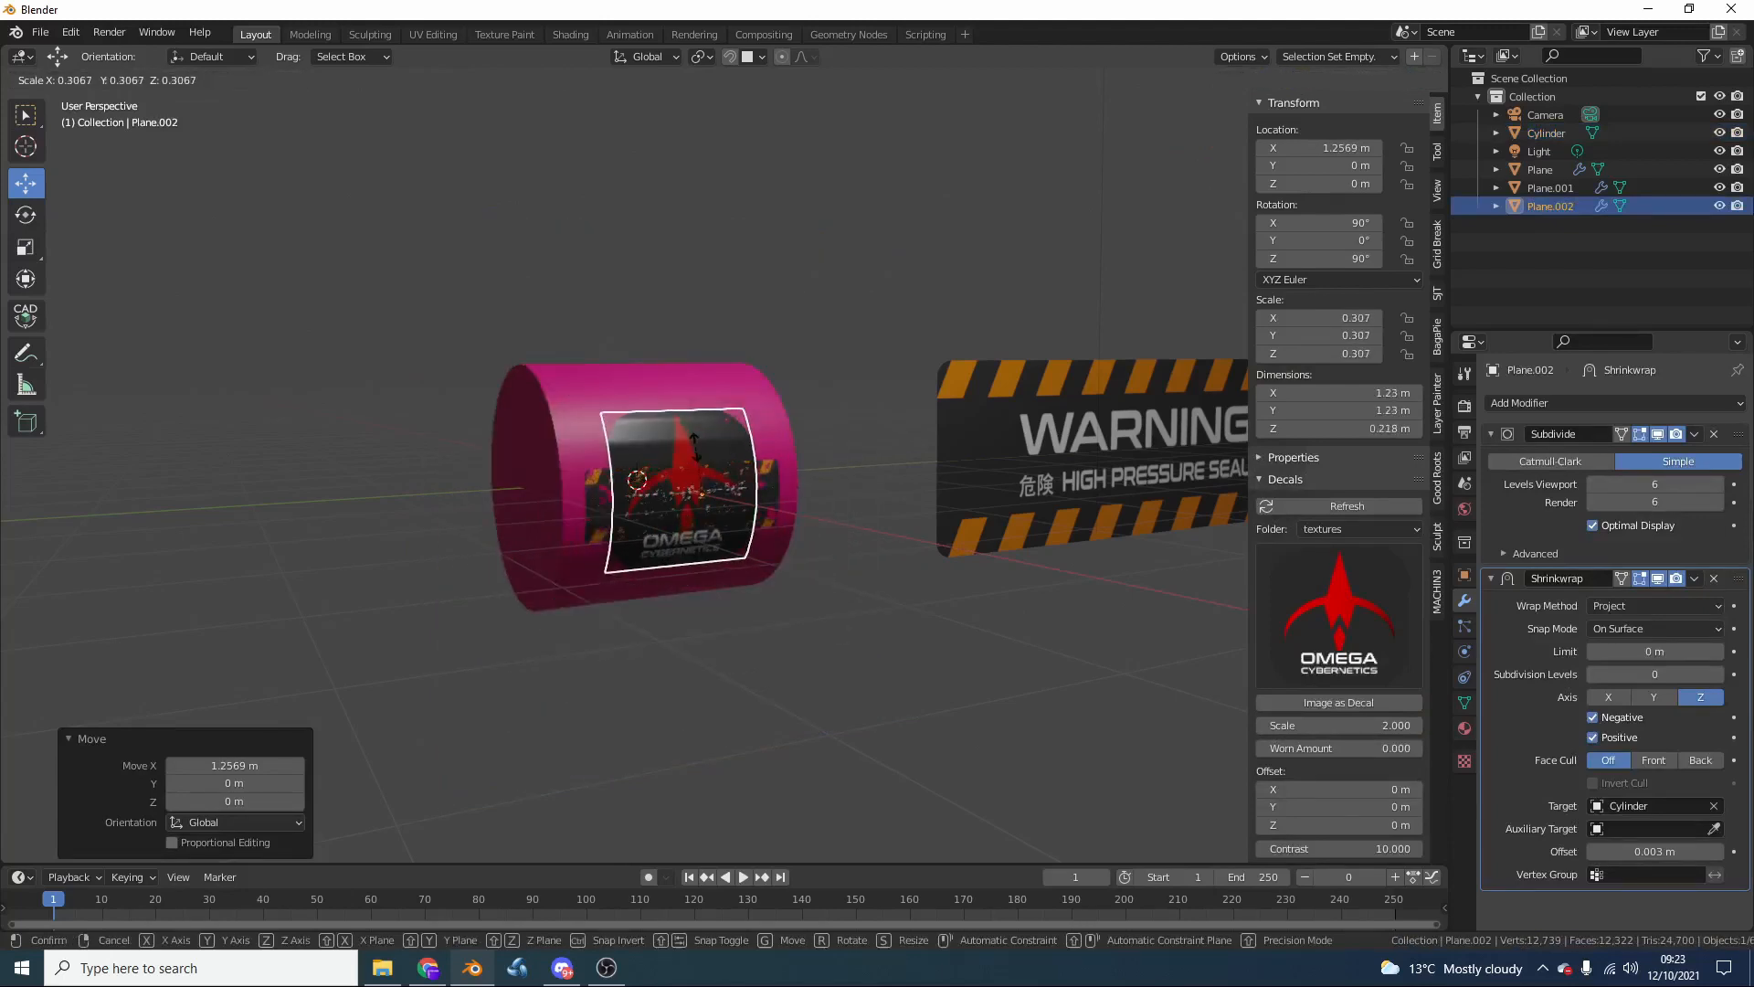
left_click(695, 447)
scroll(863, 600, "up", 2)
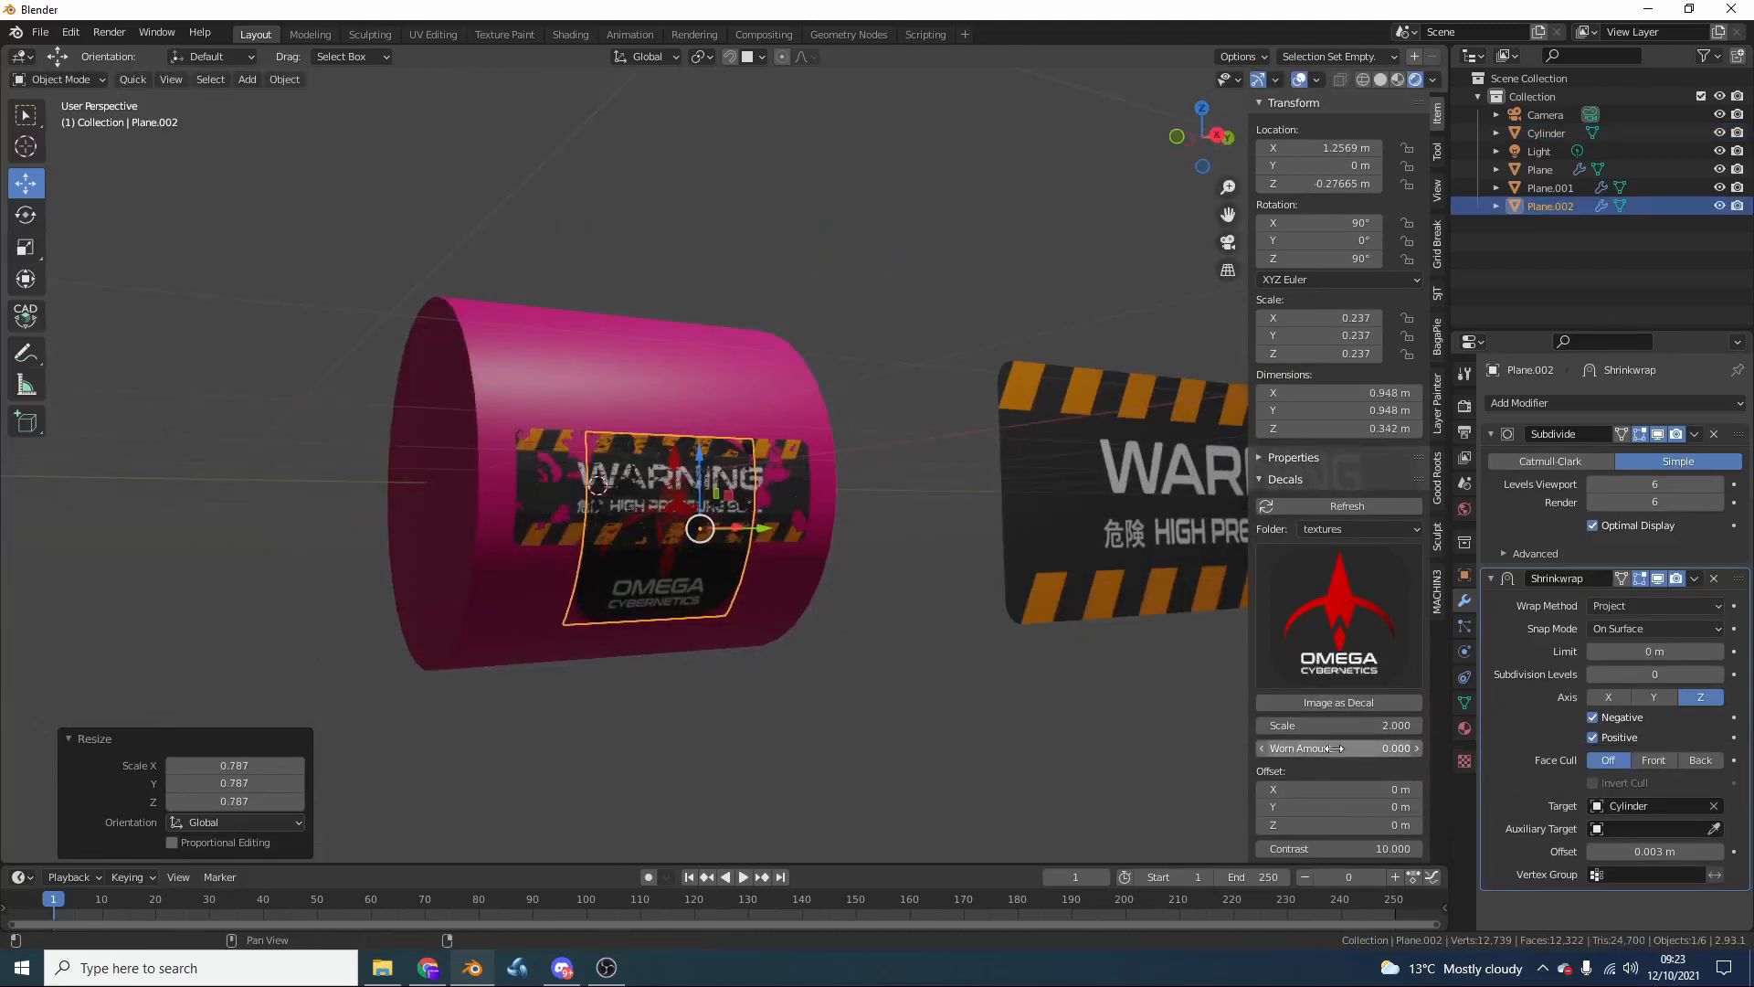
Set the OMEGA decal's worn amount to 2.400 and rotate the decal slightly about the global X axis
mouse_move(1333, 749)
left_mouse_down()
mouse_move(1389, 748)
mouse_move(1353, 749)
left_mouse_up()
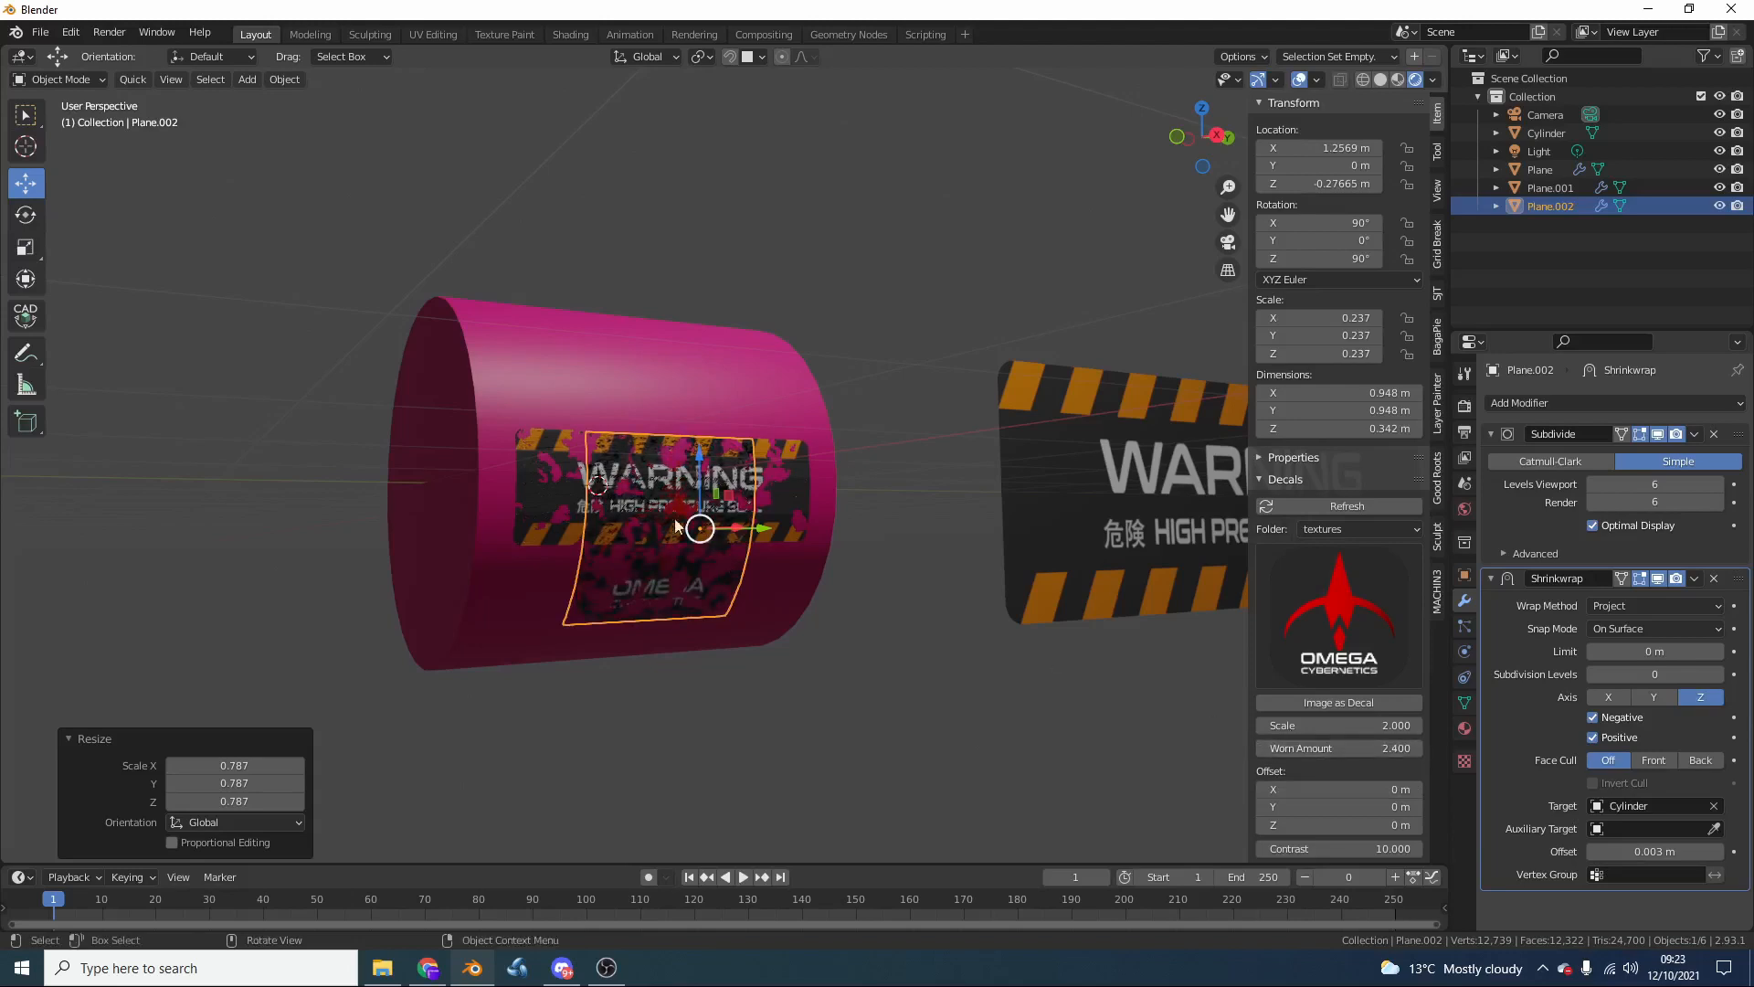
left_click(26, 215)
left_click_drag(635, 507, 644, 539)
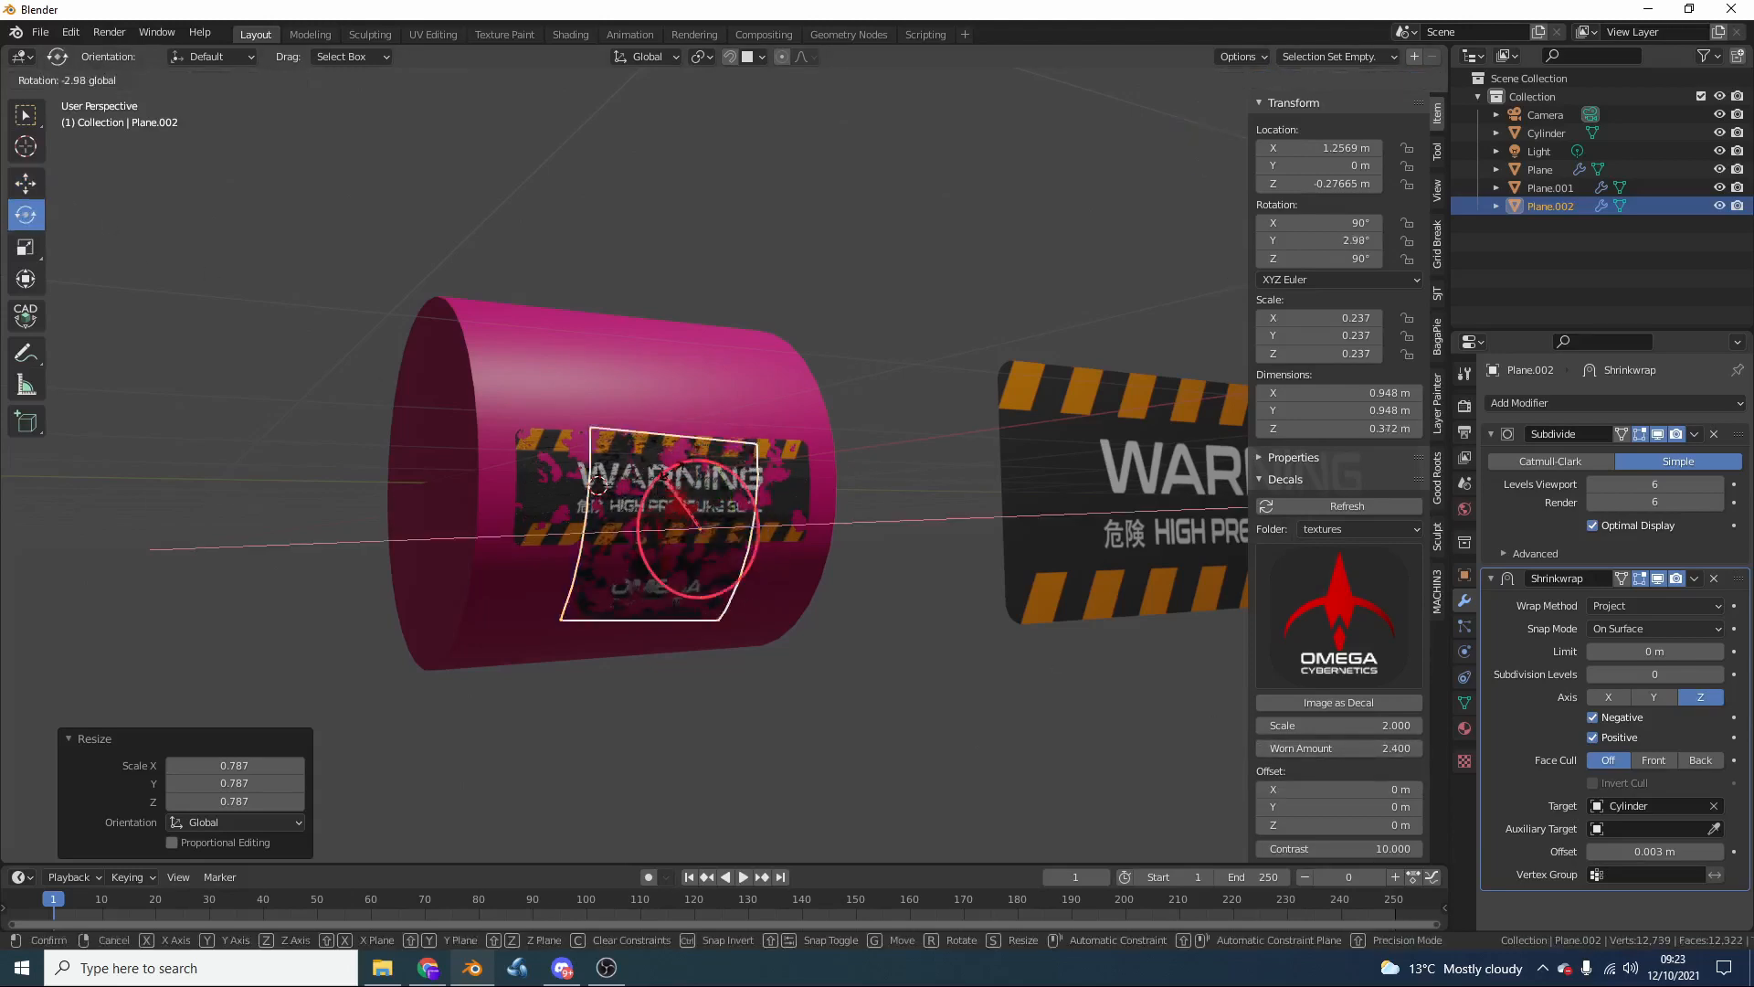